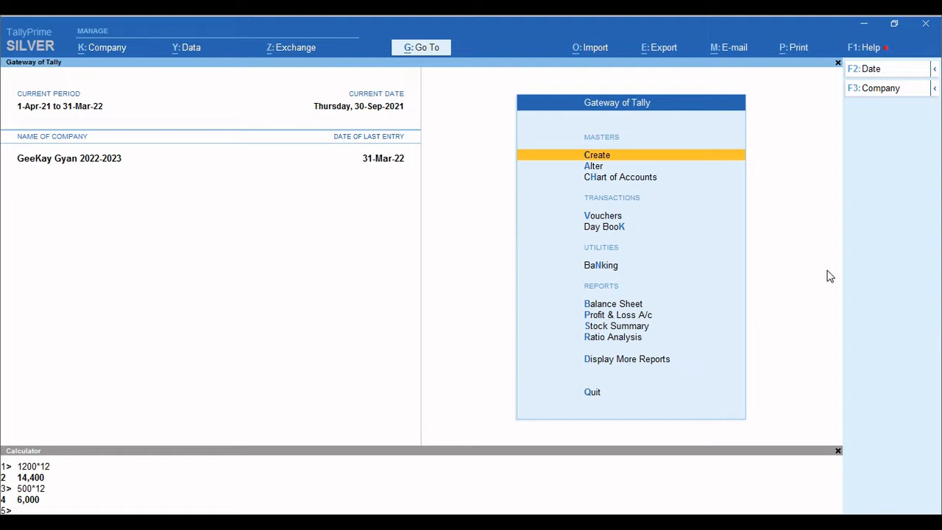
Open the Stock Summary report to review the stock items' closing balances, and return to the Gateway of Tally.
{"action": "key", "text": "Escape"}
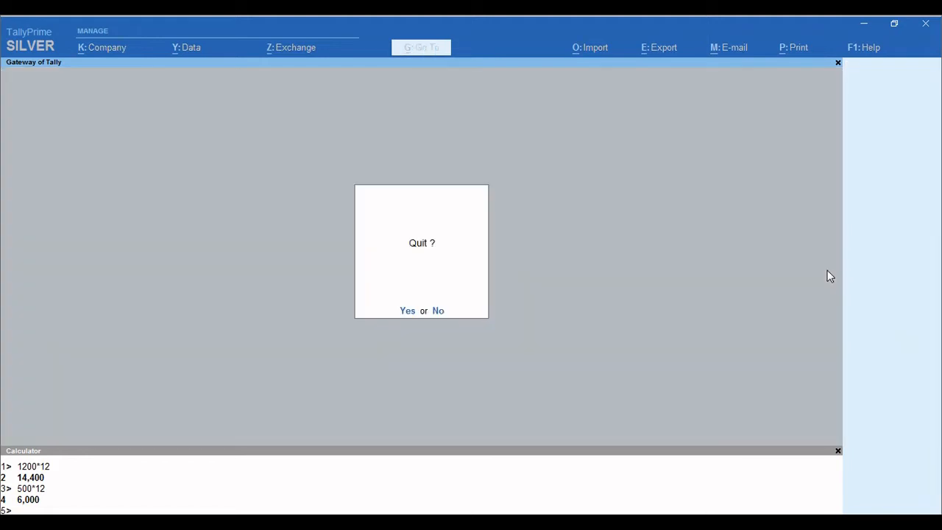
{"action": "key", "text": "n"}
{"action": "key", "text": "s"}
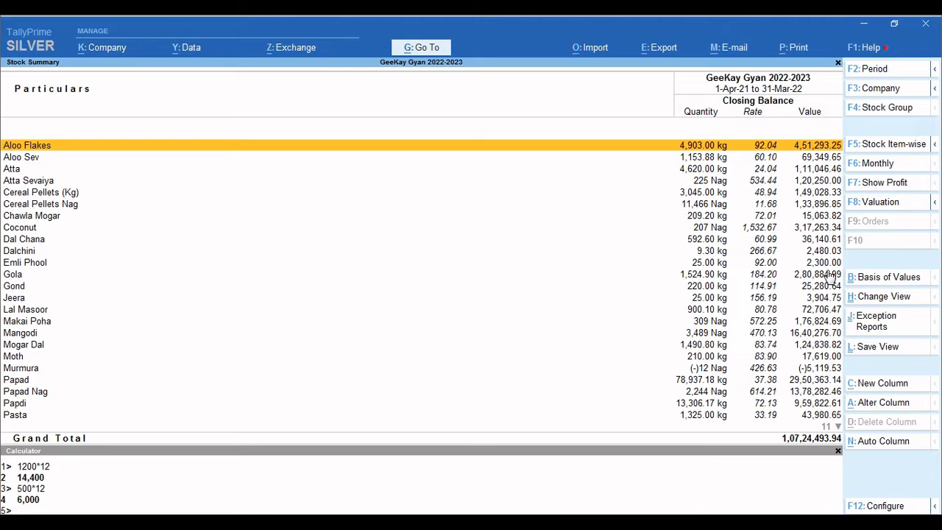
{"action": "key", "text": "Escape"}
{"action": "key", "text": "Escape"}
{"action": "key", "text": "Escape"}
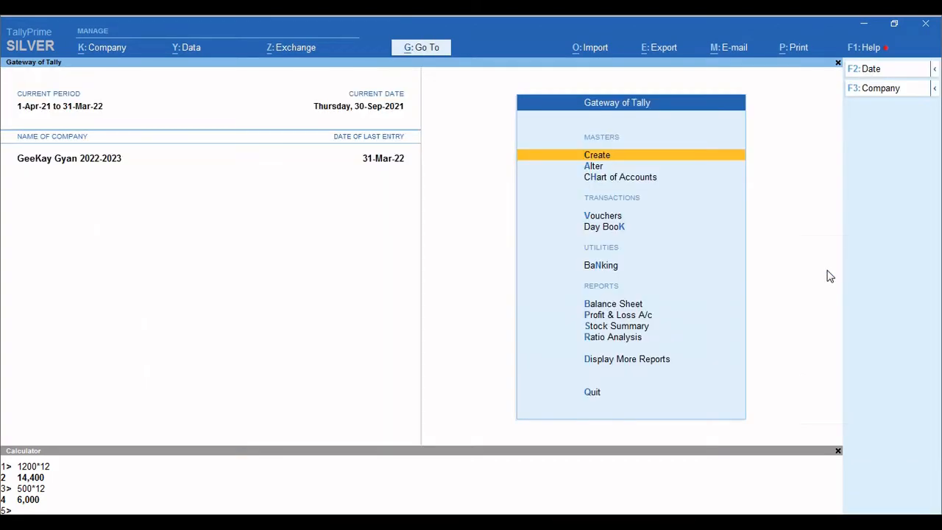
{"action": "key", "text": "Down"}
{"action": "key", "text": "Down"}
{"action": "key", "text": "Down"}
{"action": "key", "text": "s"}
{"action": "key", "text": "alt+c"}
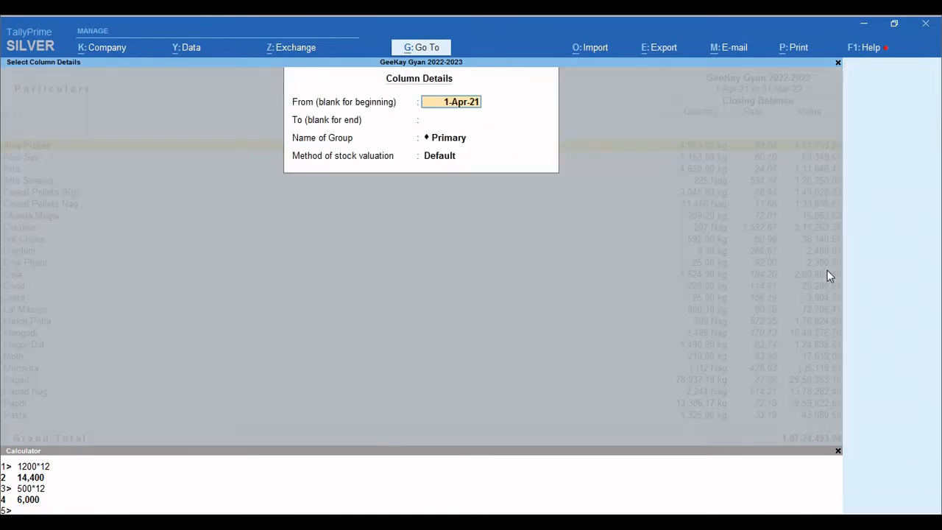
{"action": "key", "text": "Escape"}
{"action": "key", "text": "Escape"}
Open the list of stock items for master alteration and dismiss the Quick Heal upgrade offer.
{"action": "key", "text": "Down"}
{"action": "key", "text": "Down"}
{"action": "key", "text": "Down"}
{"action": "key", "text": "Down"}
{"action": "key", "text": "Down"}
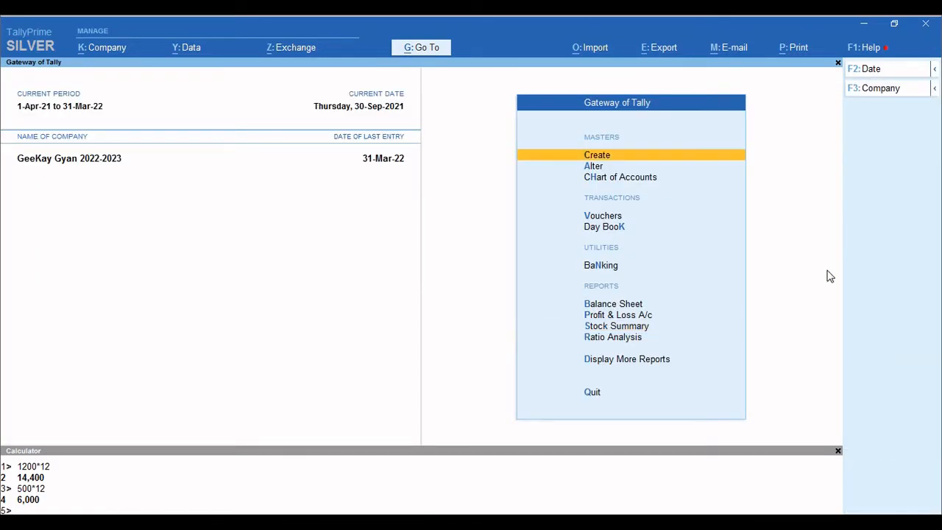
{"action": "key", "text": "Return"}
{"action": "key", "text": "Down"}
{"action": "key", "text": "Down"}
{"action": "key", "text": "Down"}
{"action": "key", "text": "Down"}
{"action": "key", "text": "Down"}
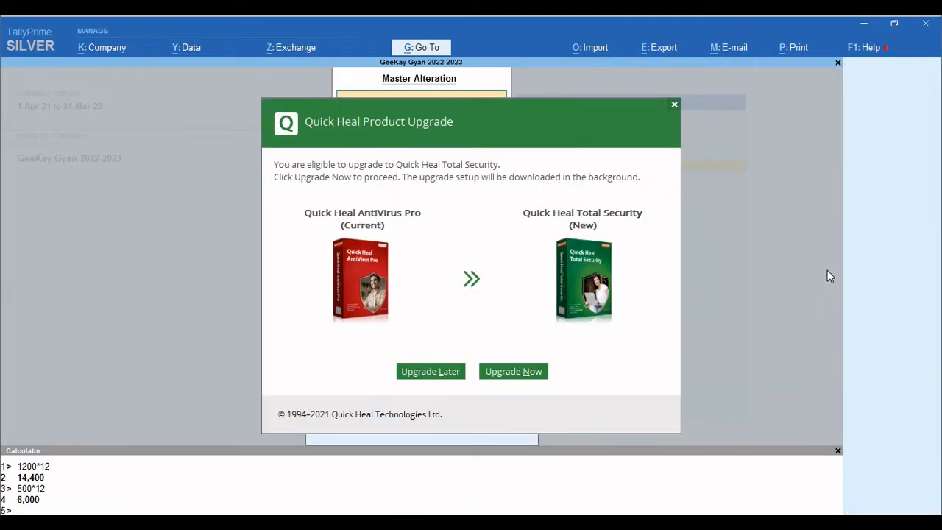
{"action": "left_click", "coordinate": [674, 103]}
{"action": "key", "text": "Return"}
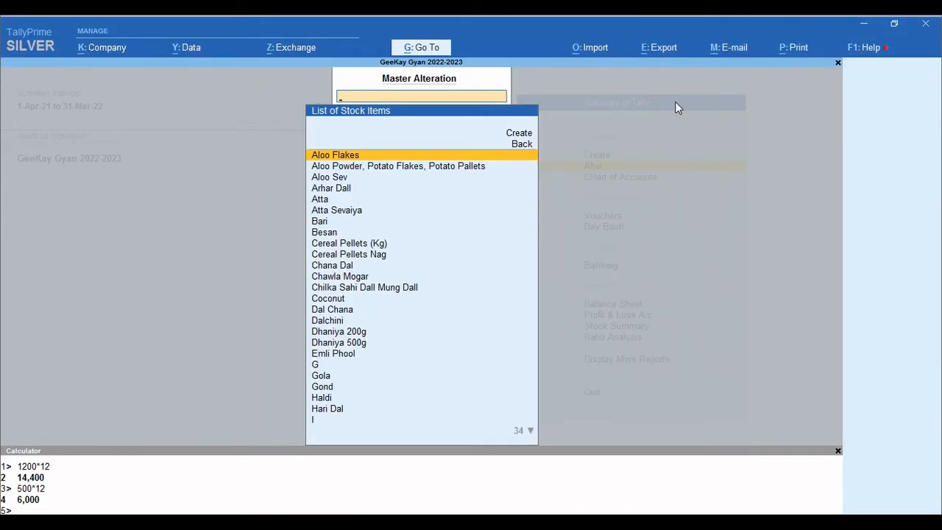
Start a new stock item named Apples (Packing) and leave its alias blank.
{"action": "key", "text": "Up"}
{"action": "key", "text": "Up"}
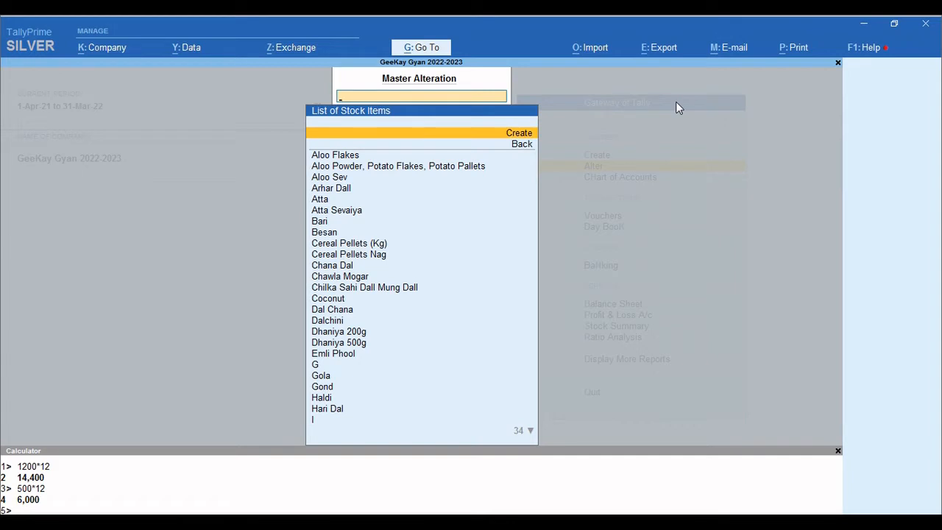
{"action": "key", "text": "Return"}
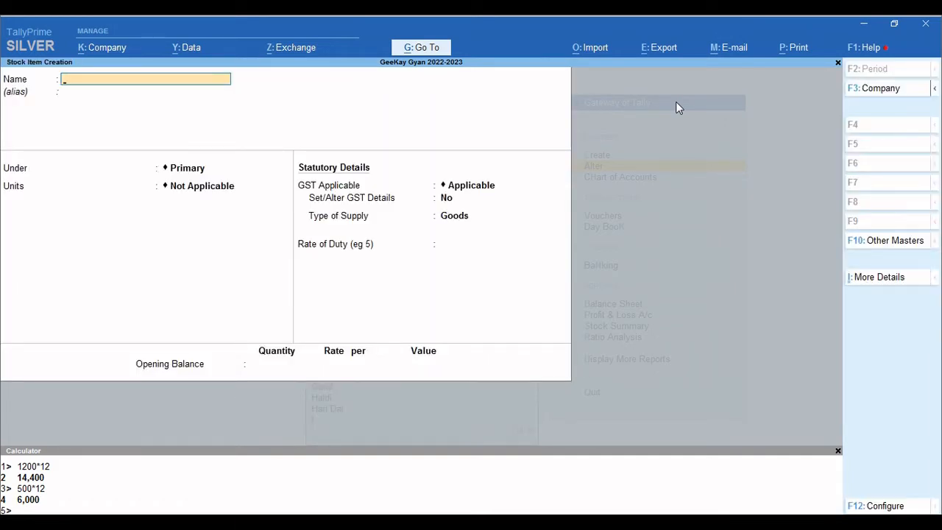
{"action": "type", "text": "Apples"}
{"action": "type", "text": "(Packig"}
{"action": "key", "text": "BackSpace"}
{"action": "type", "text": "ng)"}
{"action": "key", "text": "Return"}
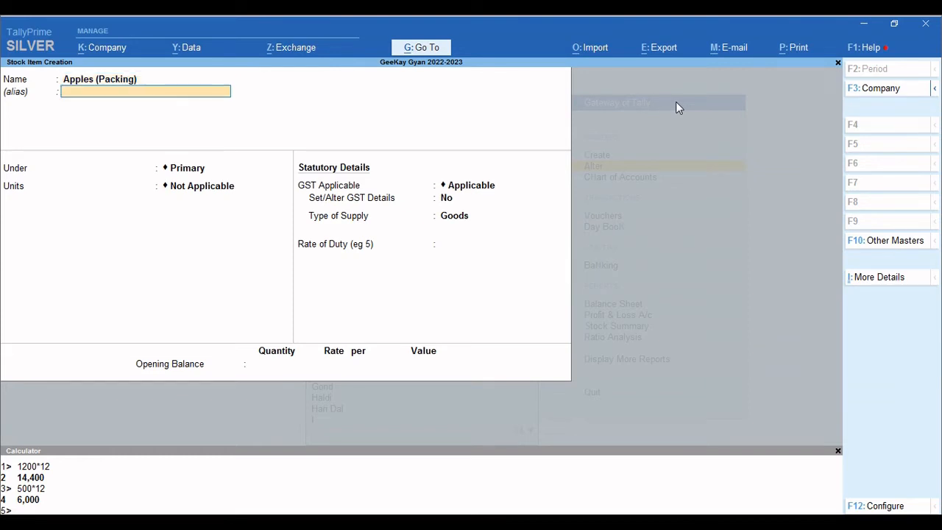
{"action": "key", "text": "Return"}
{"action": "key", "text": "BackSpace"}
{"action": "key", "text": "Return"}
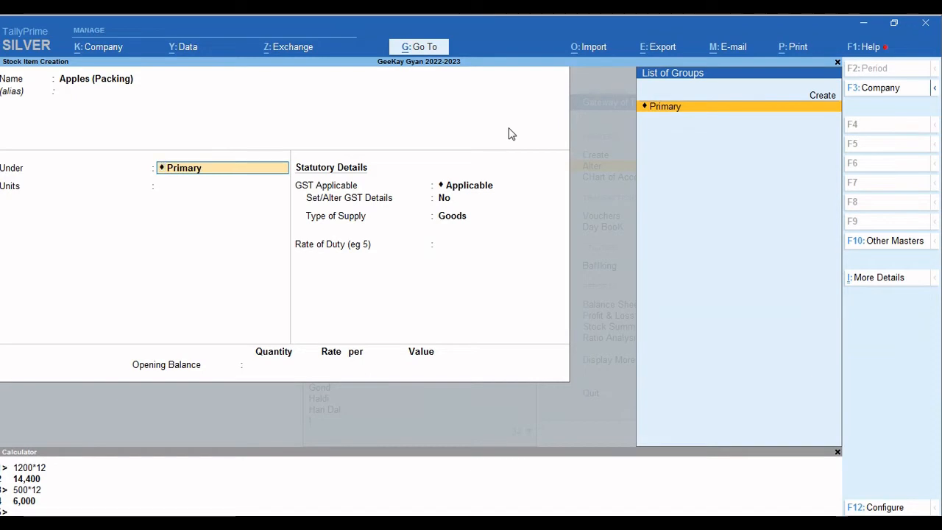
Enable Use Alternative Units in the stock item configuration and save the configuration.
{"action": "key", "text": "F12"}
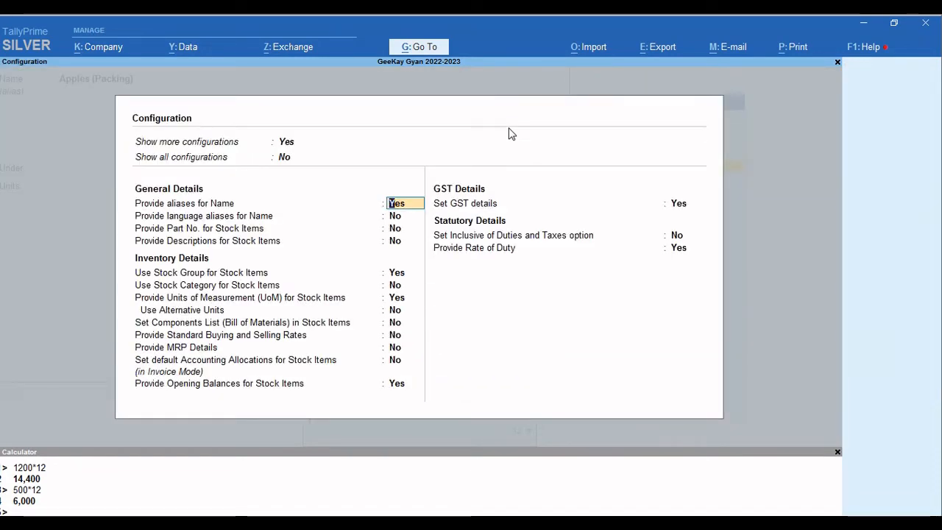
{"action": "key", "text": "Down"}
{"action": "key", "text": "Down"}
{"action": "key", "text": "Down"}
{"action": "key", "text": "Down"}
{"action": "key", "text": "Down"}
{"action": "key", "text": "Down"}
{"action": "key", "text": "Down"}
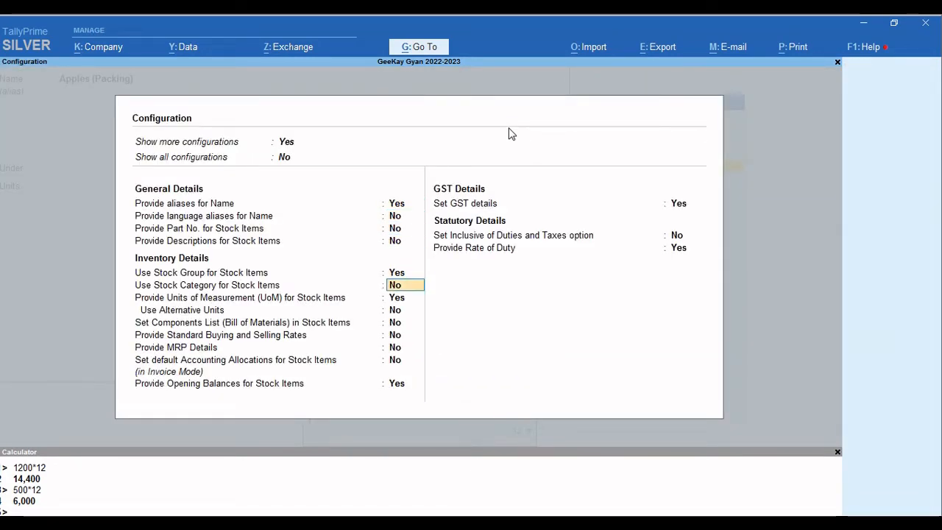
{"action": "key", "text": "y"}
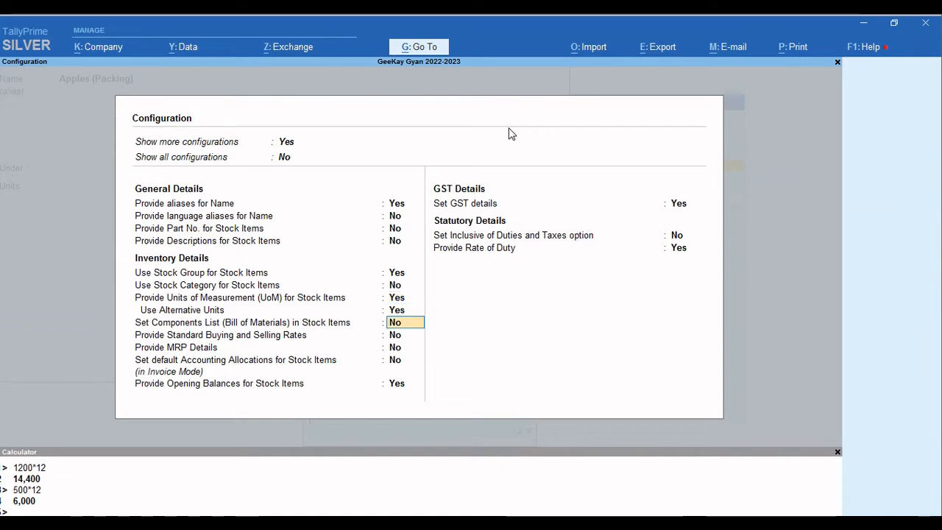
{"action": "key", "text": "ctrl+a"}
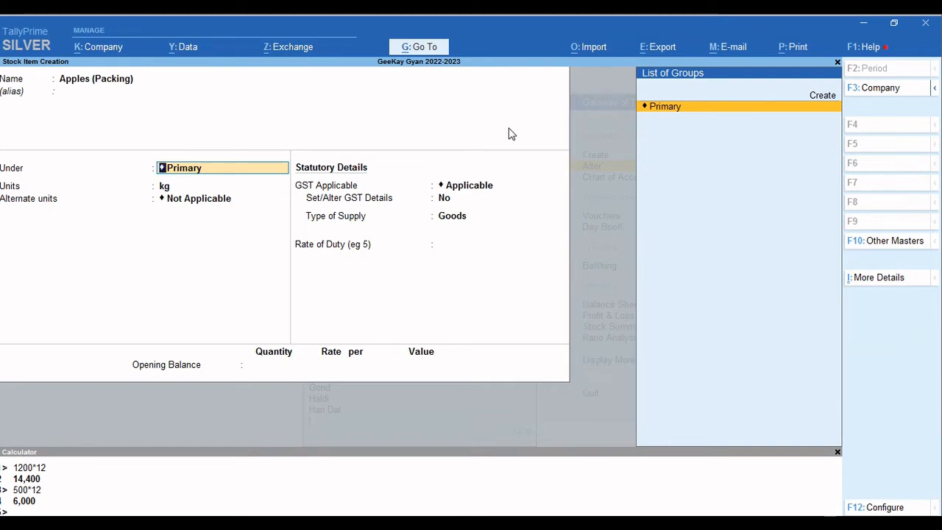
Keep the item under Primary with kg as its unit, and start creating a new alternate unit.
{"action": "key", "text": "Return"}
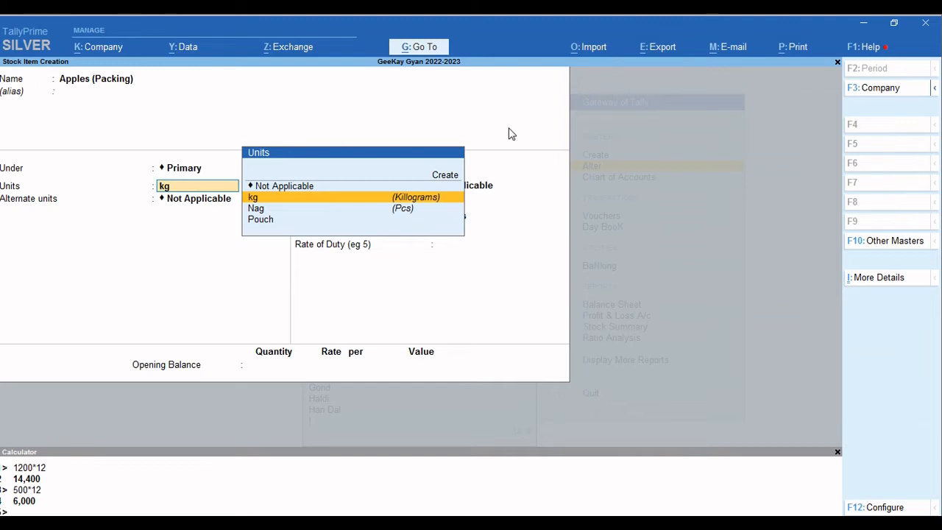
{"action": "key", "text": "Return"}
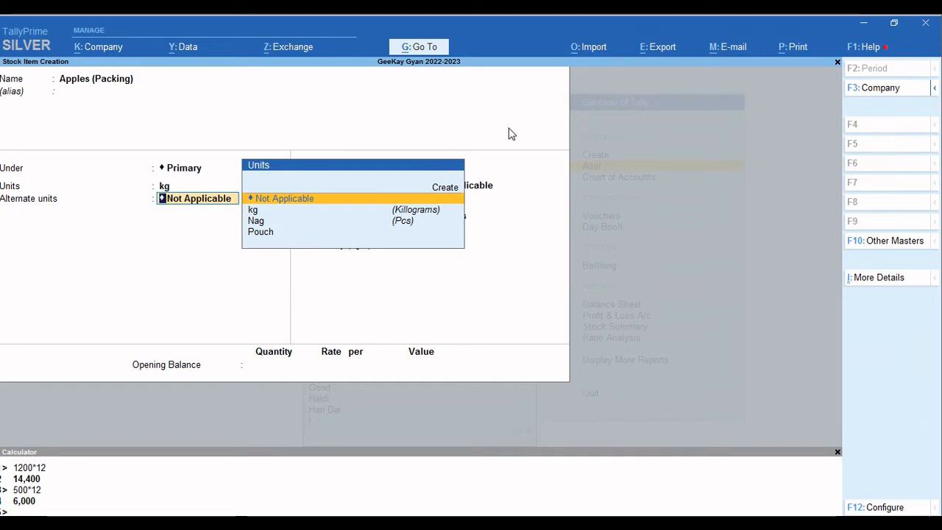
{"action": "key", "text": "Up"}
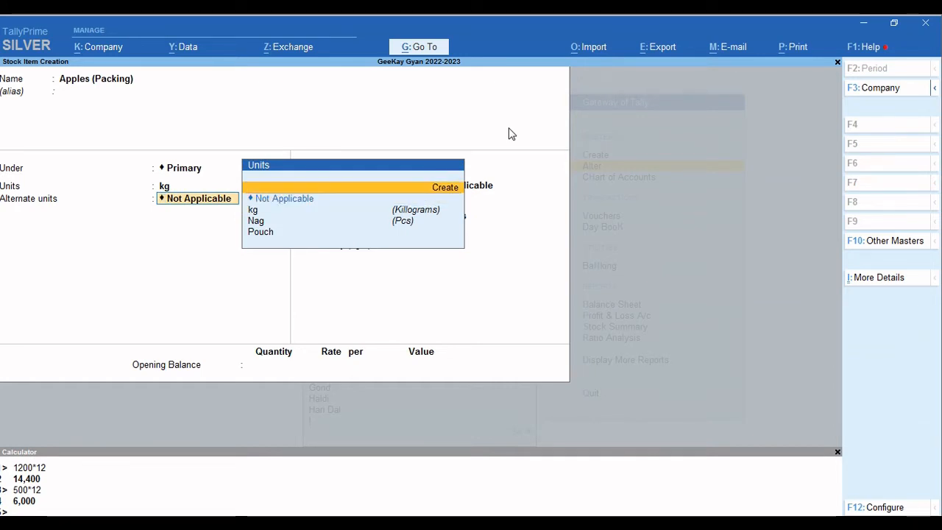
{"action": "key", "text": "Down"}
{"action": "key", "text": "Down"}
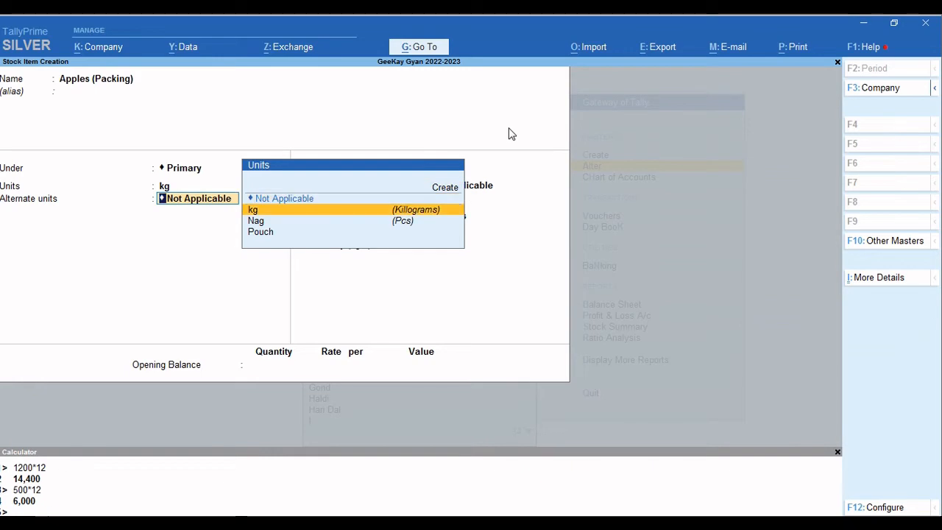
{"action": "key", "text": "Up"}
{"action": "key", "text": "Up"}
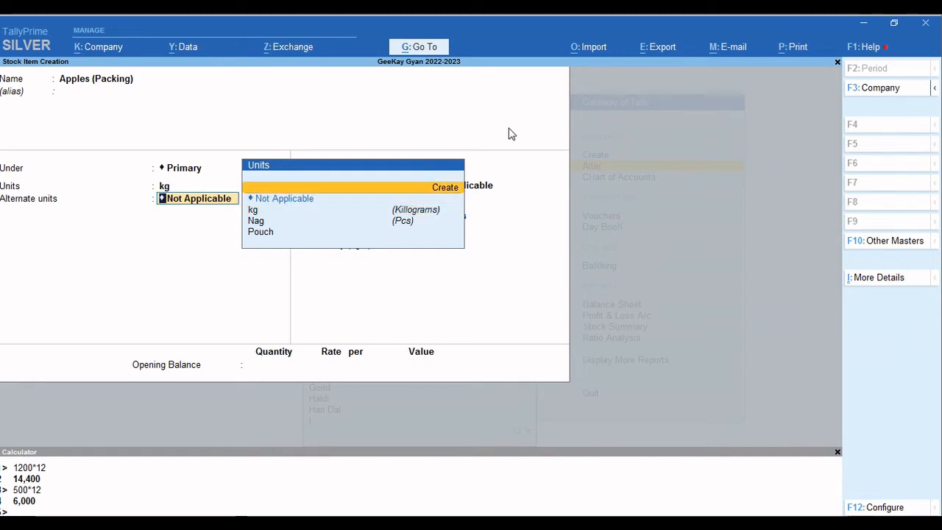
{"action": "key", "text": "Return"}
Set the new simple unit's symbol to Carton.
{"action": "type", "text": "cart"}
{"action": "key", "text": "BackSpace"}
{"action": "key", "text": "BackSpace"}
{"action": "key", "text": "BackSpace"}
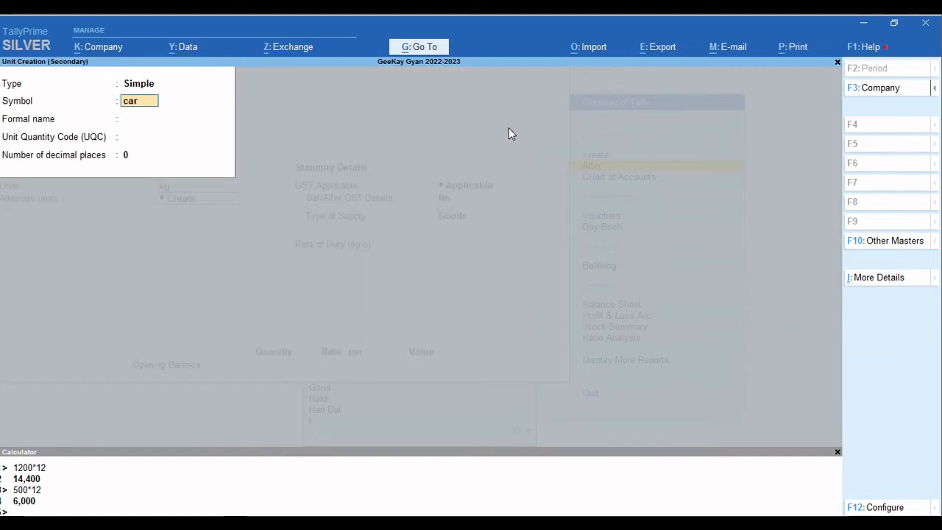
{"action": "key", "text": "BackSpace"}
{"action": "type", "text": "cARTO"}
{"action": "key", "text": "BackSpace"}
{"action": "key", "text": "BackSpace"}
{"action": "key", "text": "BackSpace"}
{"action": "key", "text": "BackSpace"}
{"action": "key", "text": "BackSpace"}
{"action": "type", "text": "Carton"}
{"action": "key", "text": "Return"}
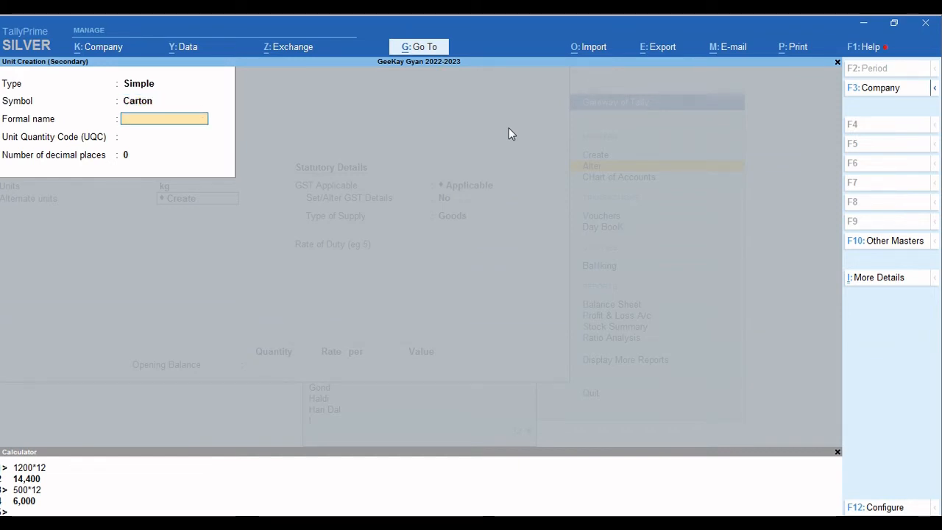
Leave the formal name blank, assign CTN-CARTONS as the Unit Quantity Code, and save the unit.
{"action": "key", "text": "Return"}
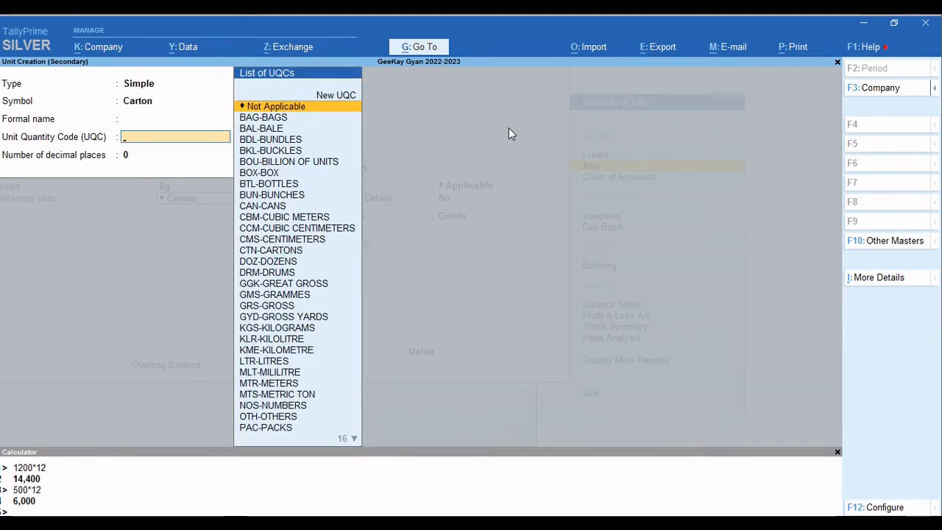
{"action": "type", "text": "bag"}
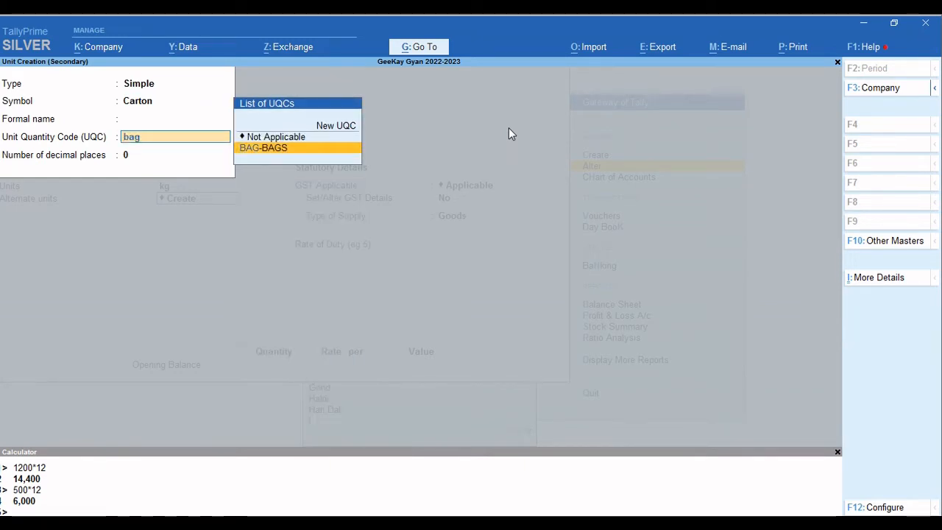
{"action": "key", "text": "BackSpace"}
{"action": "key", "text": "BackSpace"}
{"action": "key", "text": "BackSpace"}
{"action": "type", "text": "car"}
{"action": "key", "text": "Return"}
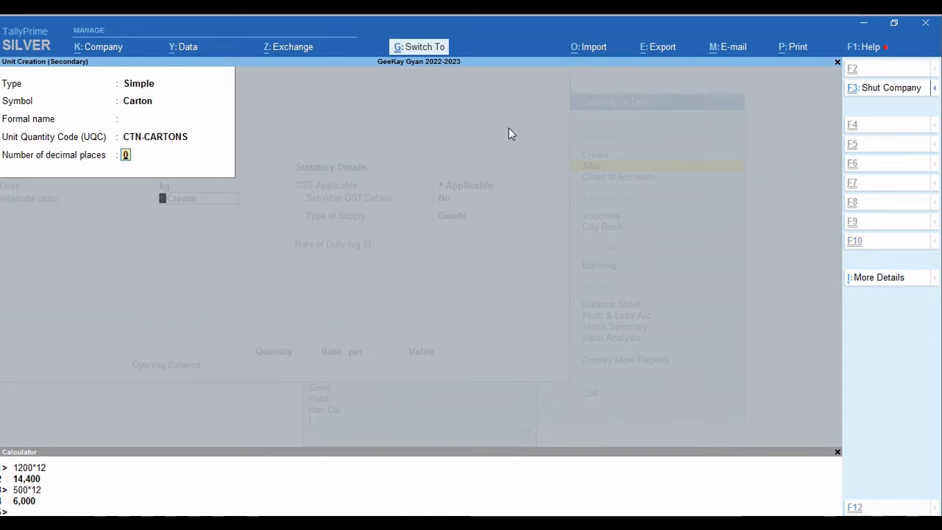
{"action": "key", "text": "ctrl+a"}
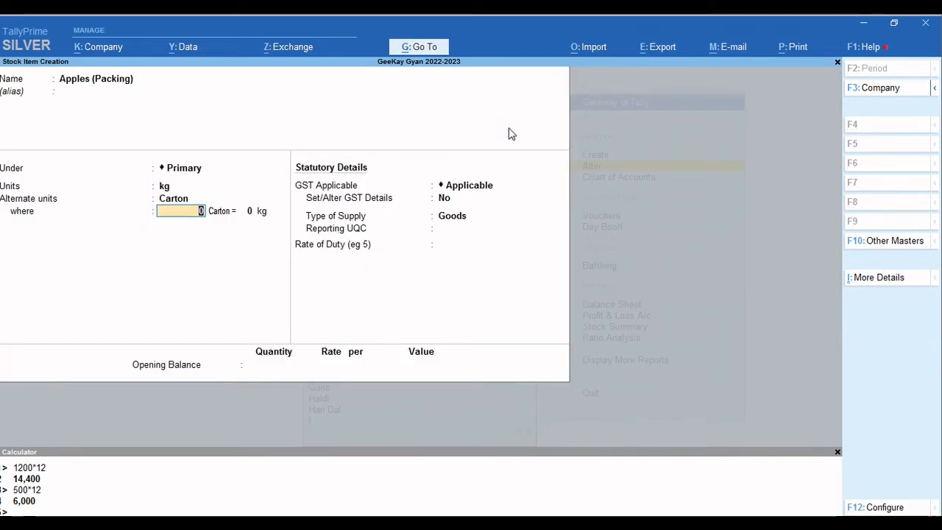
Define the alternate unit conversion as 1 Carton = 25 kg.
{"action": "type", "text": "1"}
{"action": "key", "text": "Return"}
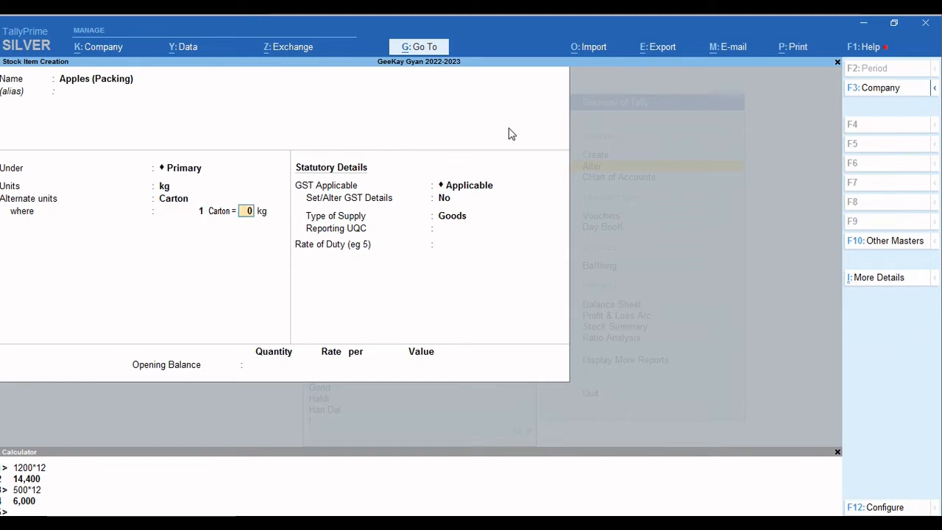
{"action": "type", "text": "25"}
{"action": "key", "text": "Return"}
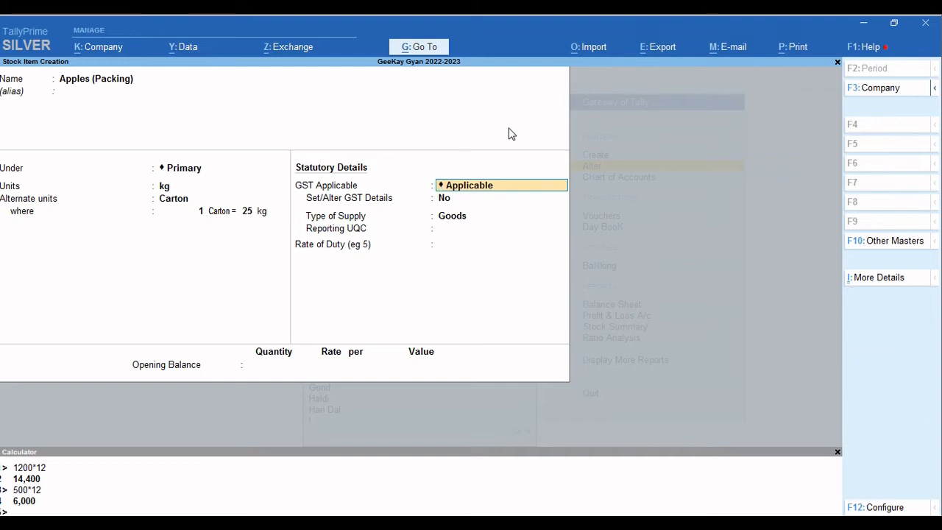
Keep GST applicable, turn on Set/Alter GST Details, and leave description and HSN/SAC blank with calculation type On Value.
{"action": "key", "text": "Return"}
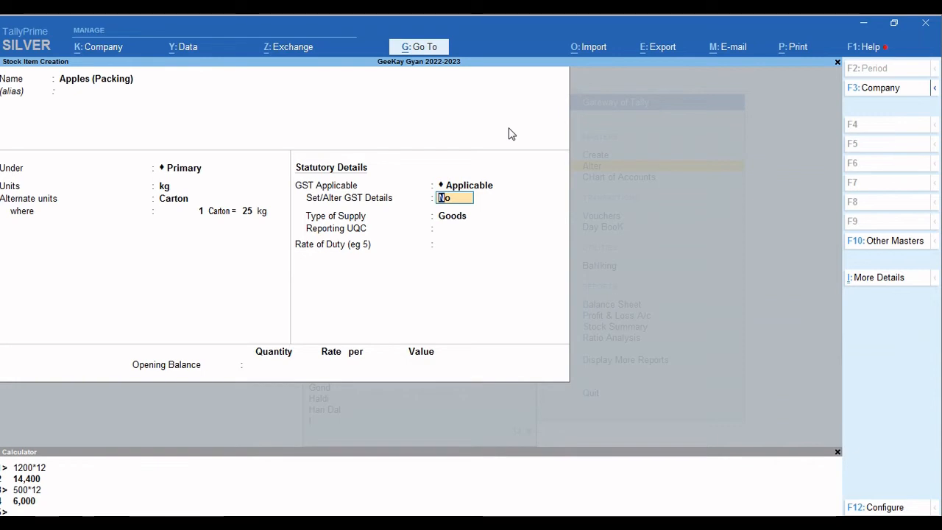
{"action": "key", "text": "y"}
{"action": "key", "text": "Return"}
{"action": "key", "text": "Return"}
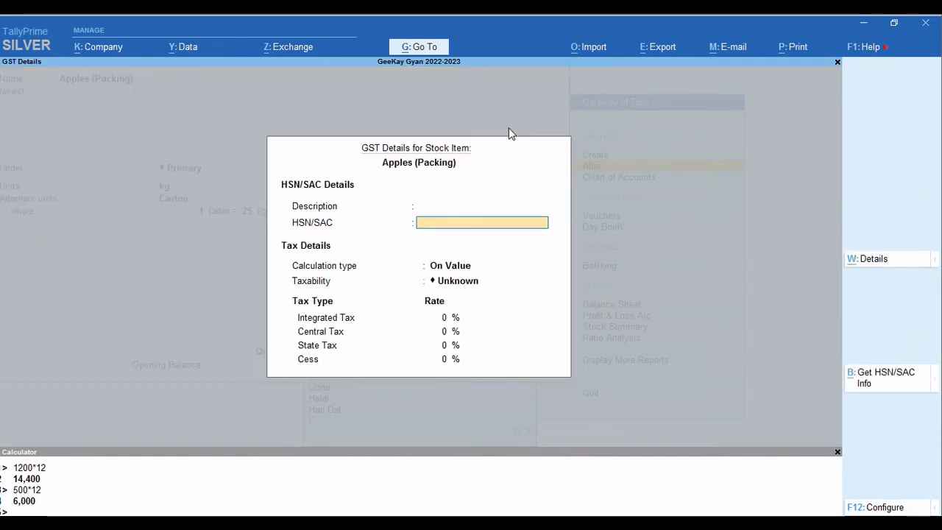
{"action": "key", "text": "Return"}
{"action": "key", "text": "Return"}
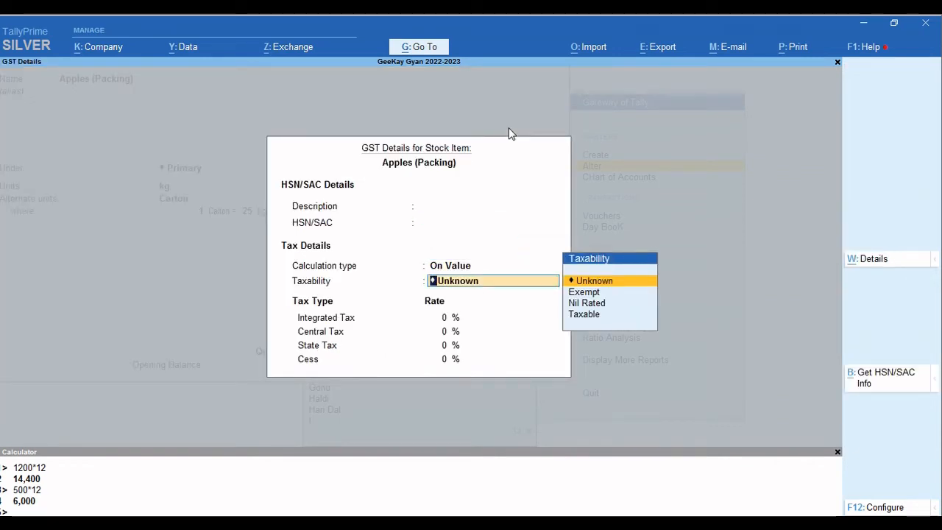
Set the item's taxability to Taxable with a 5% integrated tax rate and save the GST details.
{"action": "key", "text": "Down"}
{"action": "key", "text": "Down"}
{"action": "key", "text": "Down"}
{"action": "key", "text": "Return"}
{"action": "type", "text": "5"}
{"action": "key", "text": "Return"}
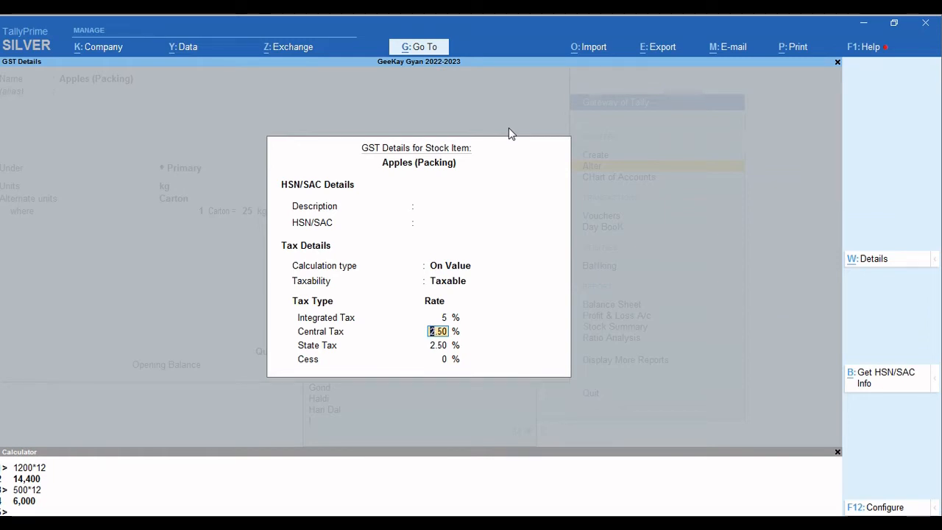
{"action": "key", "text": "ctrl+a"}
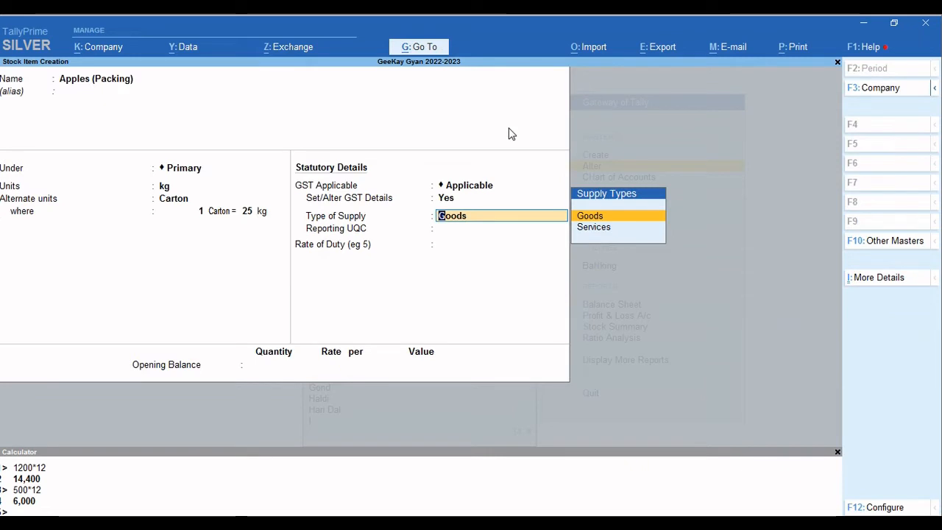
Keep Goods as the type of supply, set the Reporting UQC to KGS-KILOGRAMS, and save the stock item.
{"action": "key", "text": "Return"}
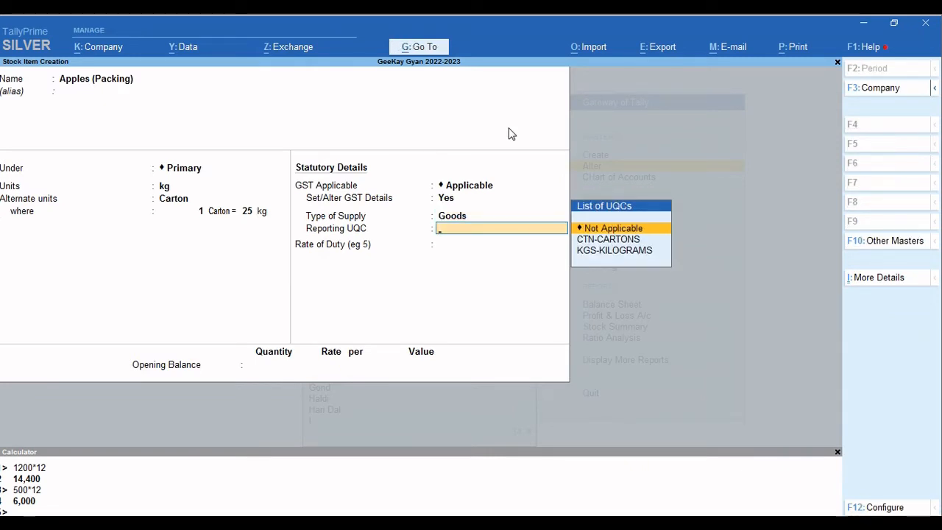
{"action": "key", "text": "Down"}
{"action": "key", "text": "Down"}
{"action": "key", "text": "Up"}
{"action": "key", "text": "Down"}
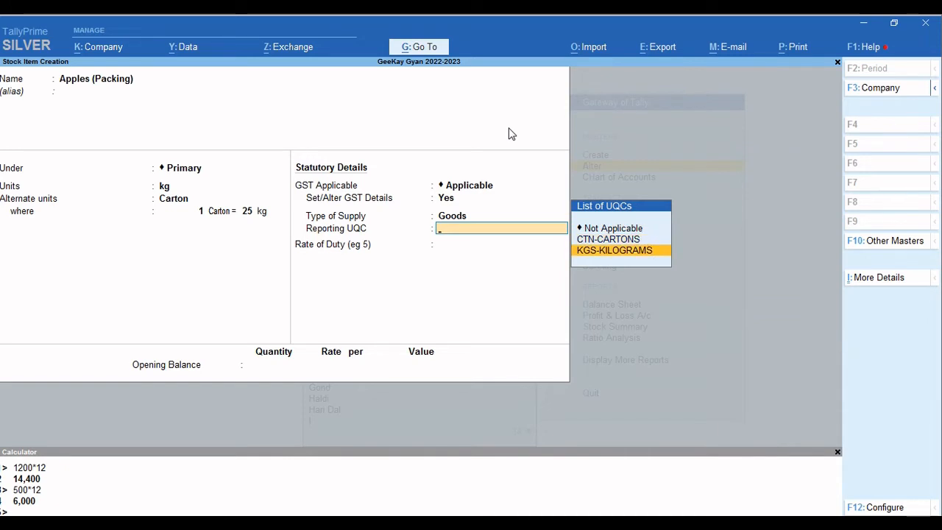
{"action": "key", "text": "Return"}
{"action": "key", "text": "ctrl"}
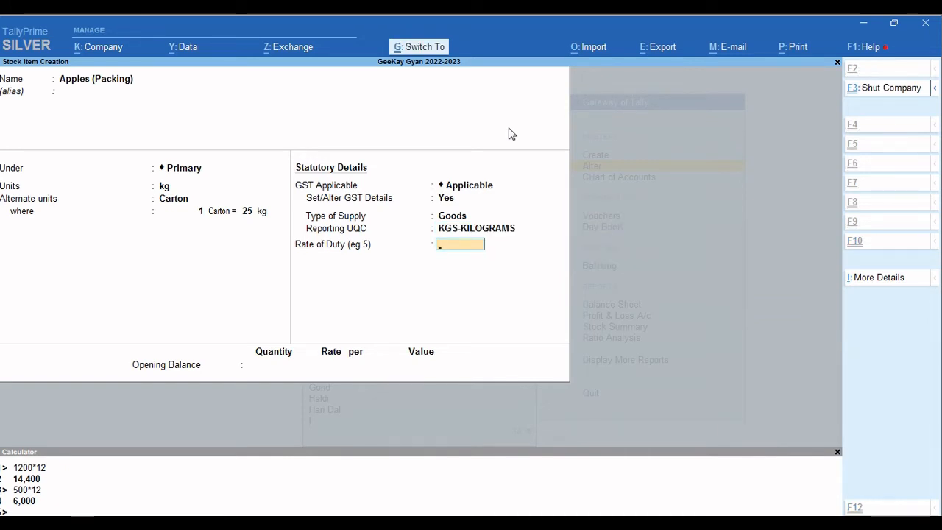
{"action": "key", "text": "ctrl+a"}
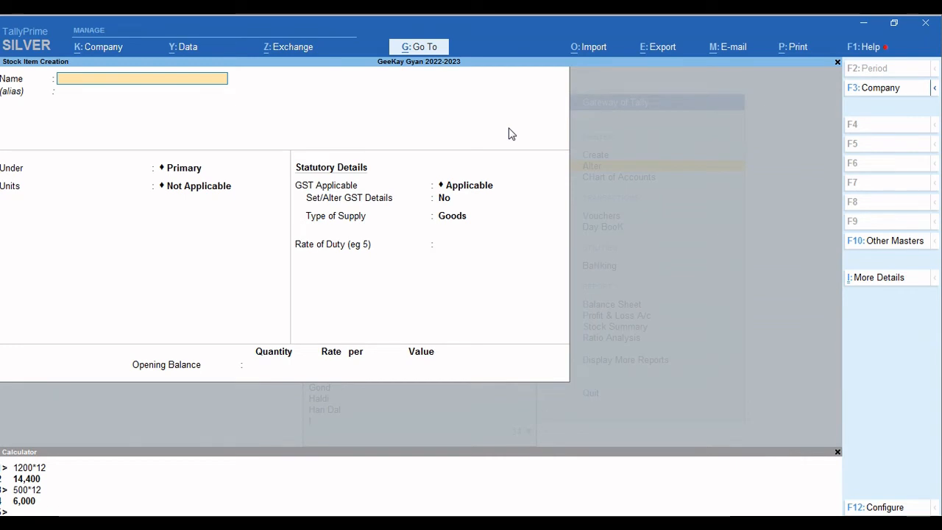
Start a new Sales voucher numbered 452125 with reference number 4521252, keeping the date 30-Sep-21 and using Cash as the party account.
{"action": "key", "text": "Escape"}
{"action": "key", "text": "Escape"}
{"action": "key", "text": "Up"}
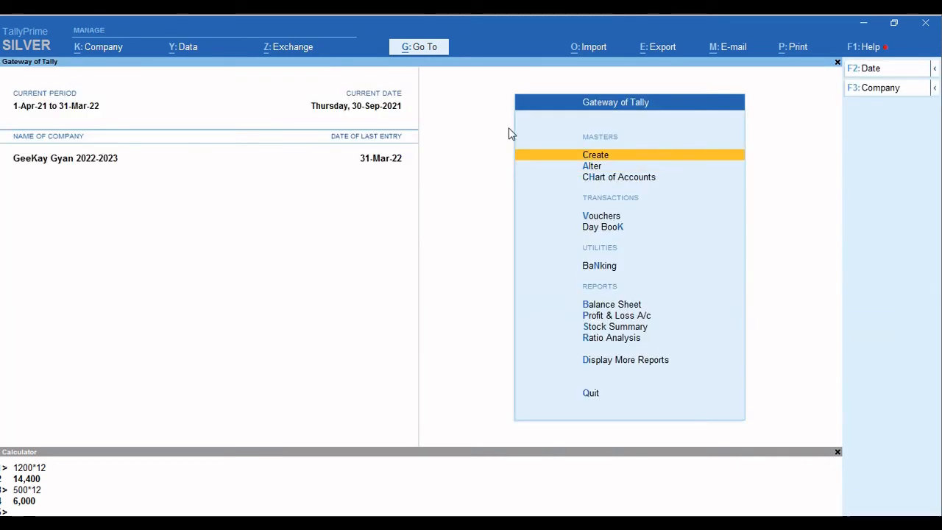
{"action": "key", "text": "v"}
{"action": "key", "text": "F8"}
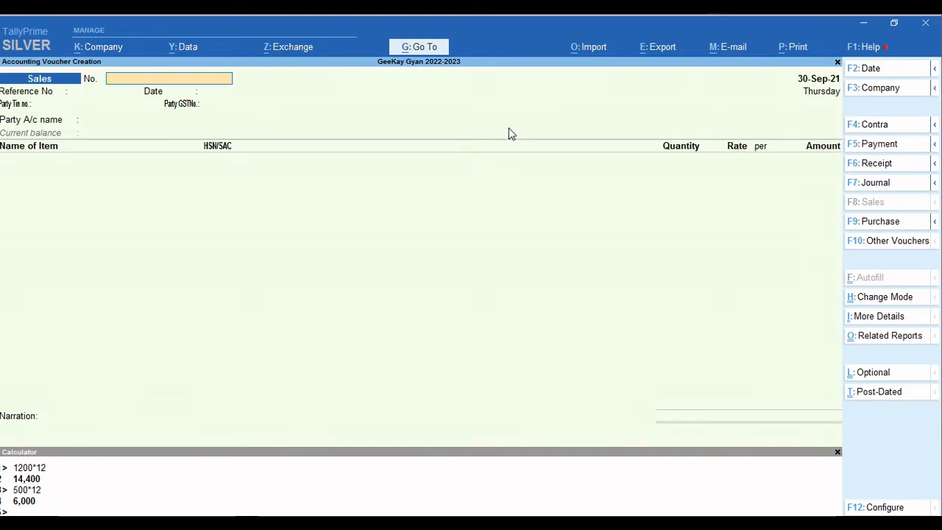
{"action": "type", "text": "4"}
{"action": "key", "text": "Return"}
{"action": "type", "text": "4521252"}
{"action": "key", "text": "Return"}
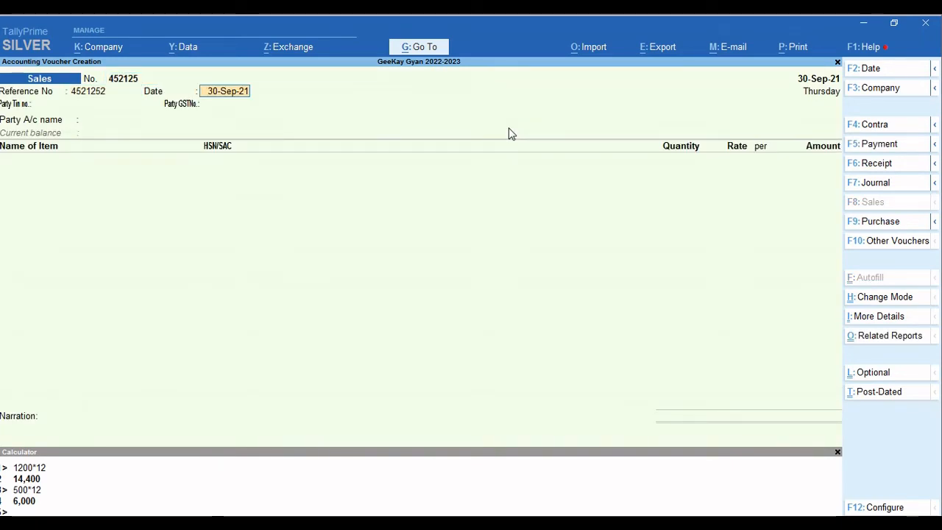
{"action": "key", "text": "Return"}
{"action": "type", "text": "Cas"}
{"action": "key", "text": "Return"}
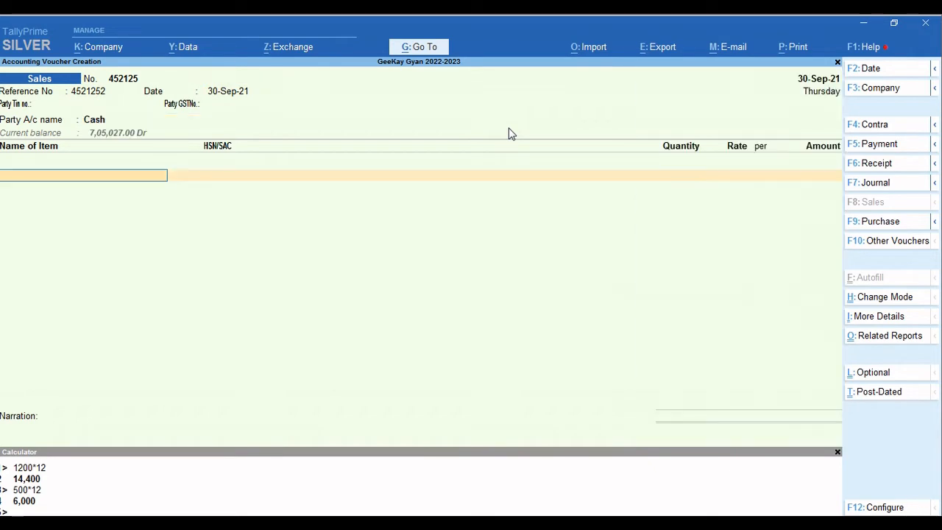
Enter Apples (Packing) as the voucher item with a quantity of 250 kg.
{"action": "type", "text": "Appl"}
{"action": "key", "text": "Return"}
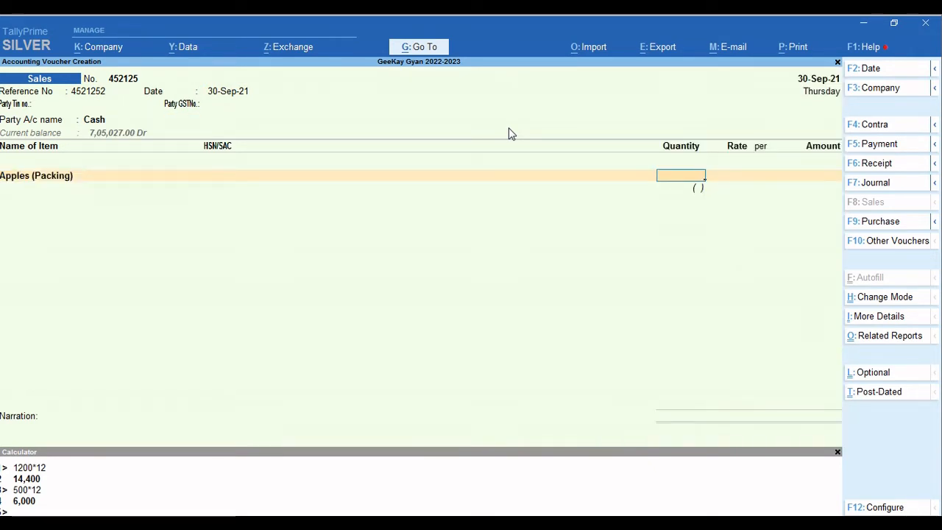
{"action": "type", "text": "250"}
{"action": "key", "text": "Return"}
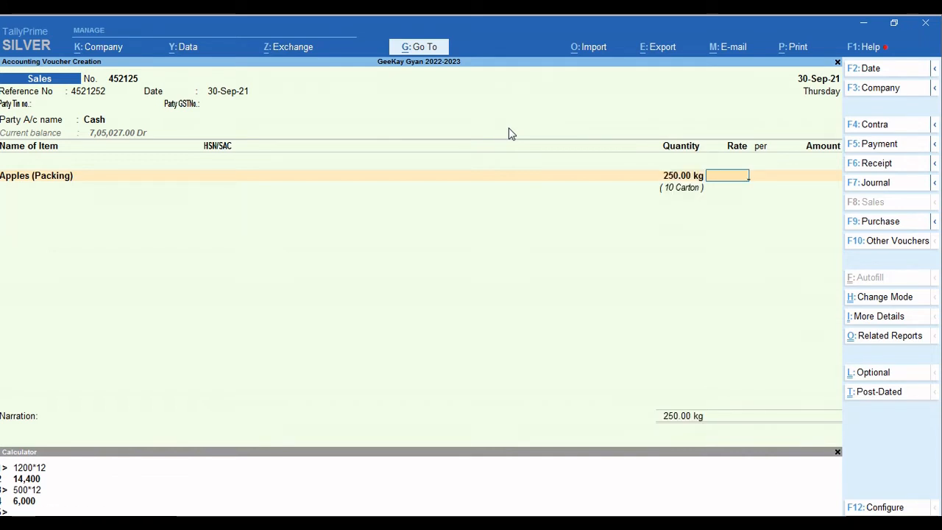
Check the Use Alternative Units option in the configuration of the Apples (Packing) stock item and return to the voucher.
{"action": "key", "text": "BackSpace"}
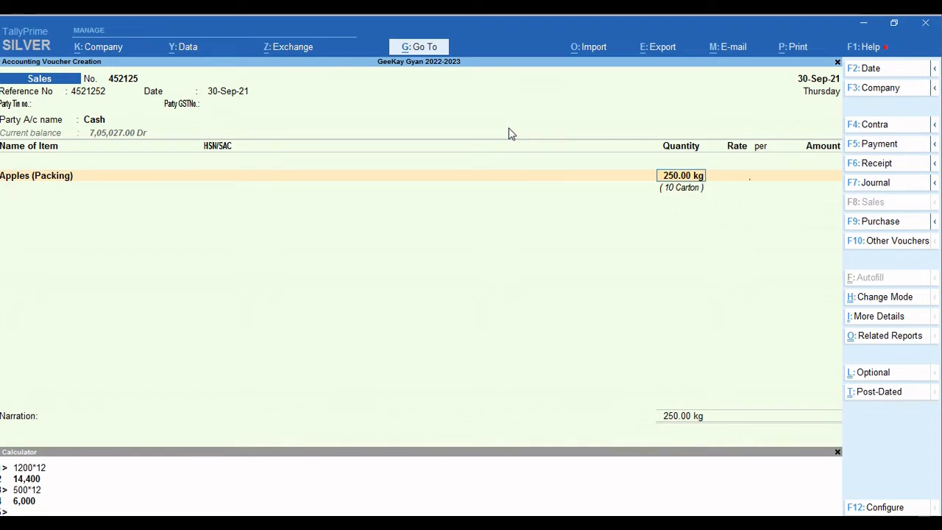
{"action": "key", "text": "BackSpace"}
{"action": "key", "text": "ctrl+Return"}
{"action": "key", "text": "F12"}
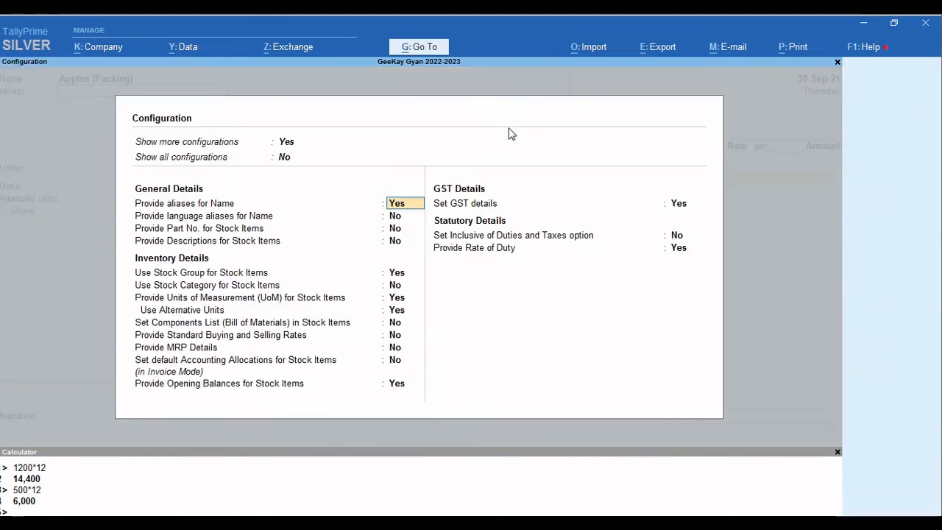
{"action": "key", "text": "Down"}
{"action": "key", "text": "Down"}
{"action": "key", "text": "Down"}
{"action": "key", "text": "Down"}
{"action": "key", "text": "Down"}
{"action": "key", "text": "Down"}
{"action": "key", "text": "Down"}
{"action": "key", "text": "Down"}
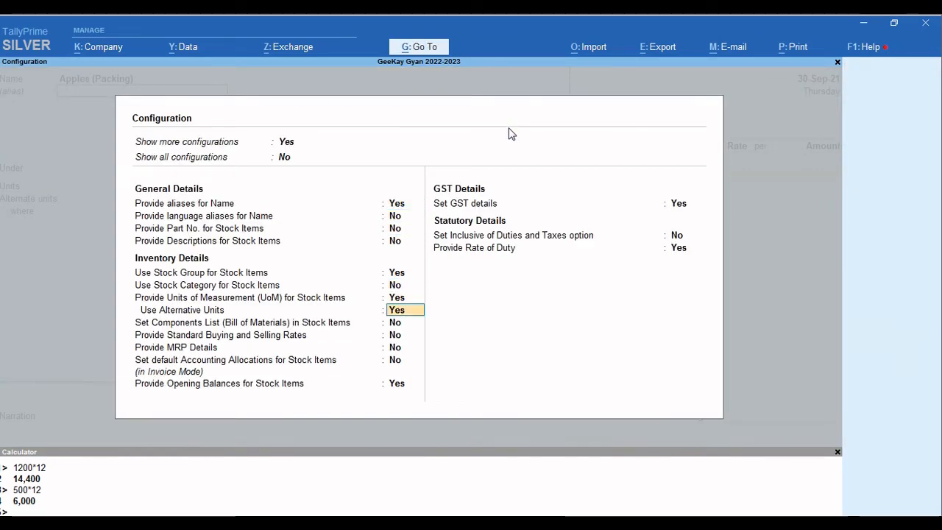
{"action": "key", "text": "Escape"}
{"action": "key", "text": "ctrl+a"}
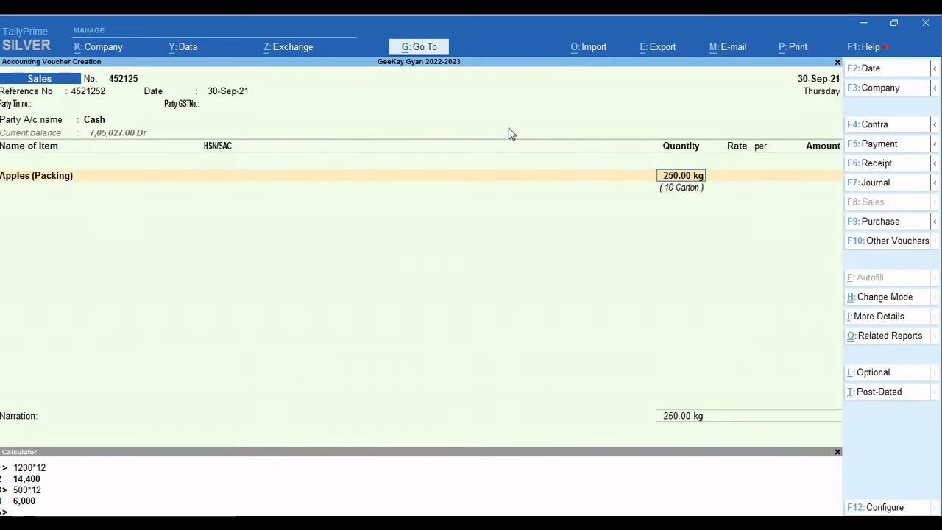
Set the Apples (Packing) rate to 125 per kg and allocate its amount to the Sales GST 5% ledger.
{"action": "key", "text": "BackSpace"}
{"action": "key", "text": "Return"}
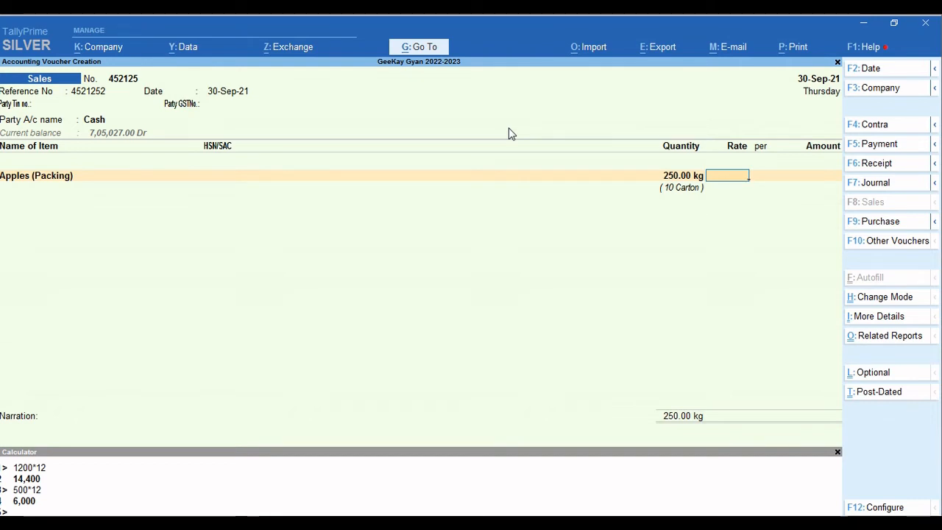
{"action": "type", "text": "125"}
{"action": "key", "text": "Return"}
{"action": "key", "text": "Return"}
{"action": "key", "text": "Return"}
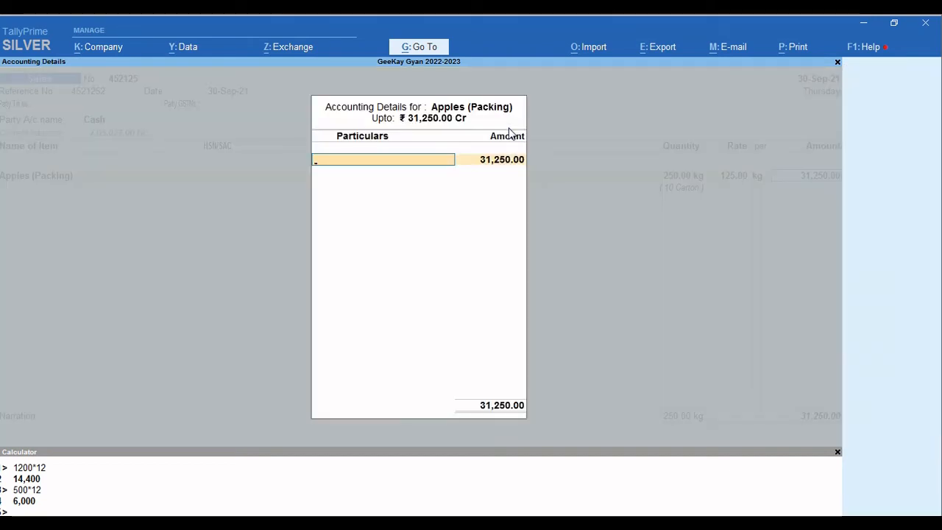
{"action": "type", "text": "5"}
{"action": "key", "text": "Down"}
{"action": "key", "text": "Return"}
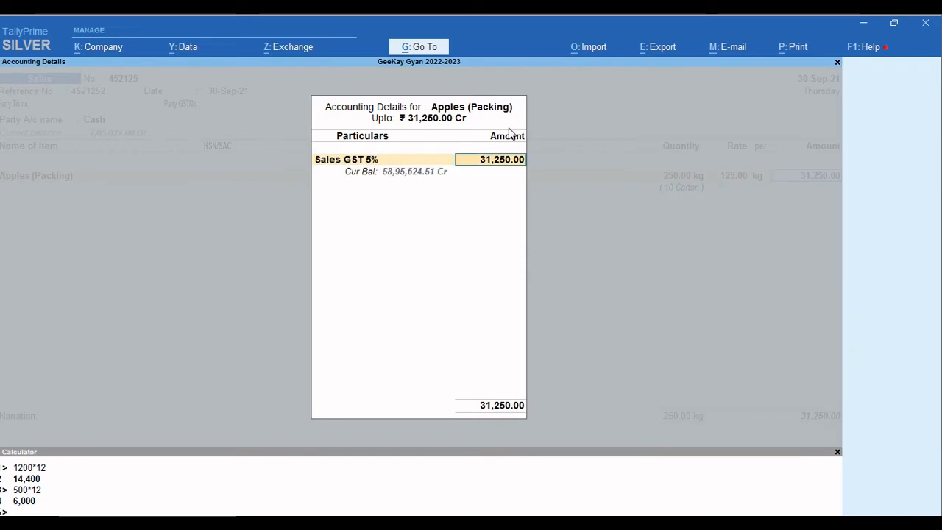
{"action": "key", "text": "Return"}
{"action": "key", "text": "Return"}
Add the SGST ledger with an amount of 2 and enter 0 as the narration.
{"action": "type", "text": "s"}
{"action": "key", "text": "Return"}
{"action": "type", "text": "2"}
{"action": "key", "text": "Return"}
{"action": "key", "text": "Return"}
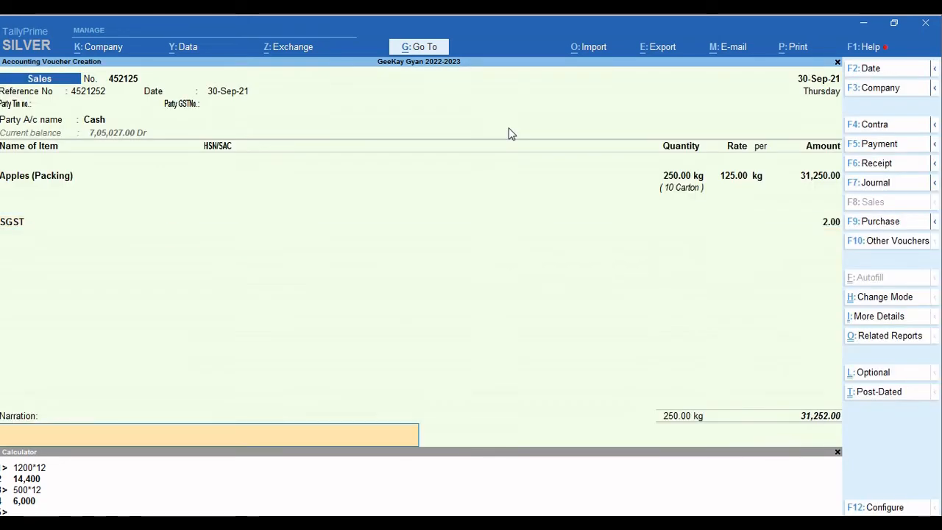
{"action": "type", "text": "0"}
{"action": "key", "text": "shift+Tab"}
{"action": "key", "text": "shift+Tab"}
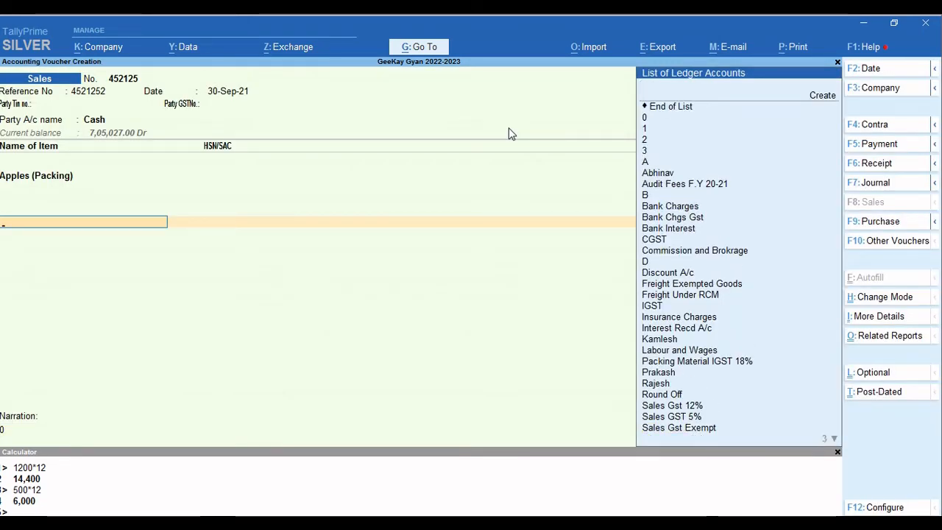
Reselect the SGST ledger without a description and clear its amount so the tax is calculated automatically.
{"action": "type", "text": "Sg"}
{"action": "key", "text": "Return"}
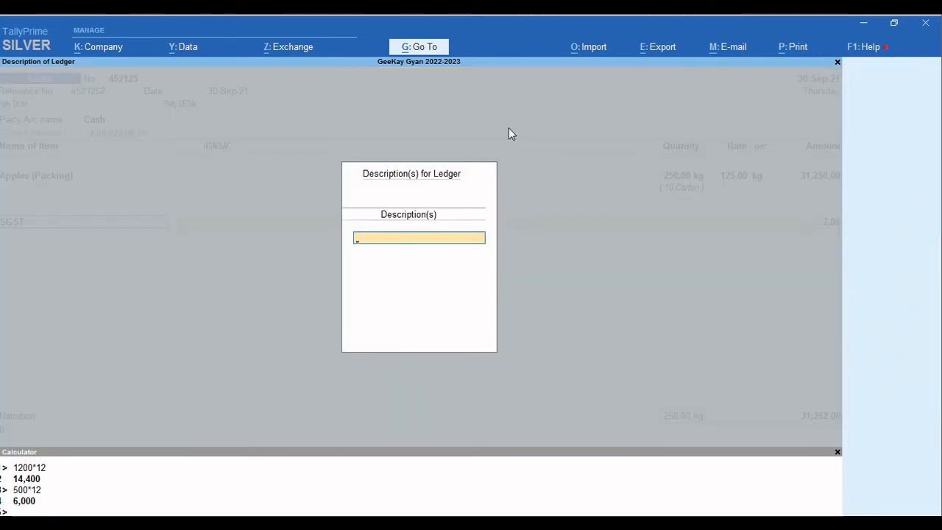
{"action": "key", "text": "Return"}
{"action": "key", "text": "Return"}
{"action": "key", "text": "Return"}
{"action": "key", "text": "BackSpace"}
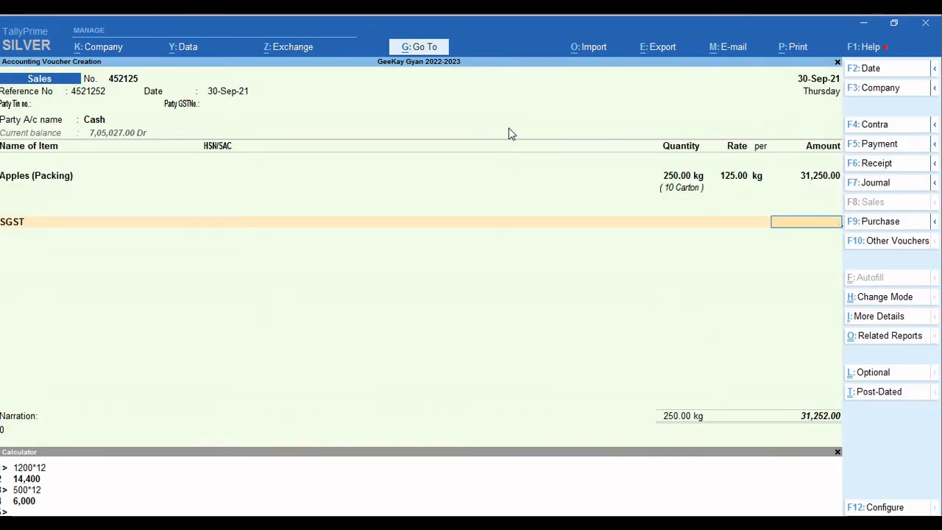
{"action": "key", "text": "Return"}
Add the CGST ledger with its calculated amount and no description.
{"action": "type", "text": "Cg"}
{"action": "key", "text": "Return"}
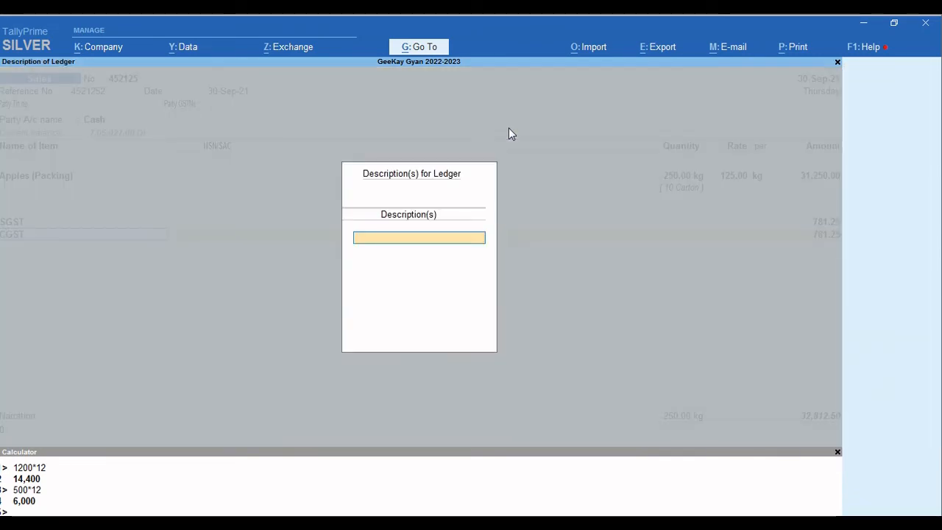
{"action": "key", "text": "Return"}
{"action": "key", "text": "Return"}
Add the Round Off ledger with its calculated amount and accept the Sales voucher.
{"action": "type", "text": "R"}
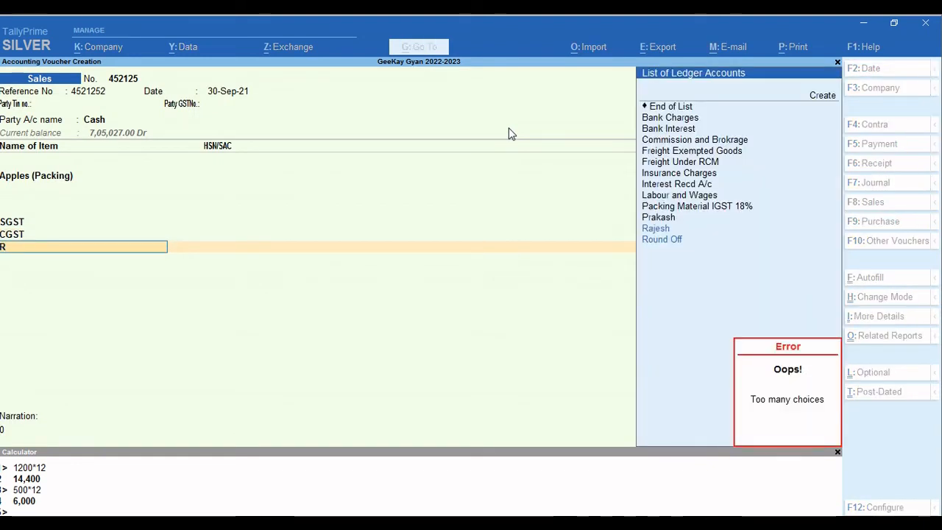
{"action": "type", "text": "ou"}
{"action": "key", "text": "Return"}
{"action": "key", "text": "Return"}
{"action": "key", "text": "Return"}
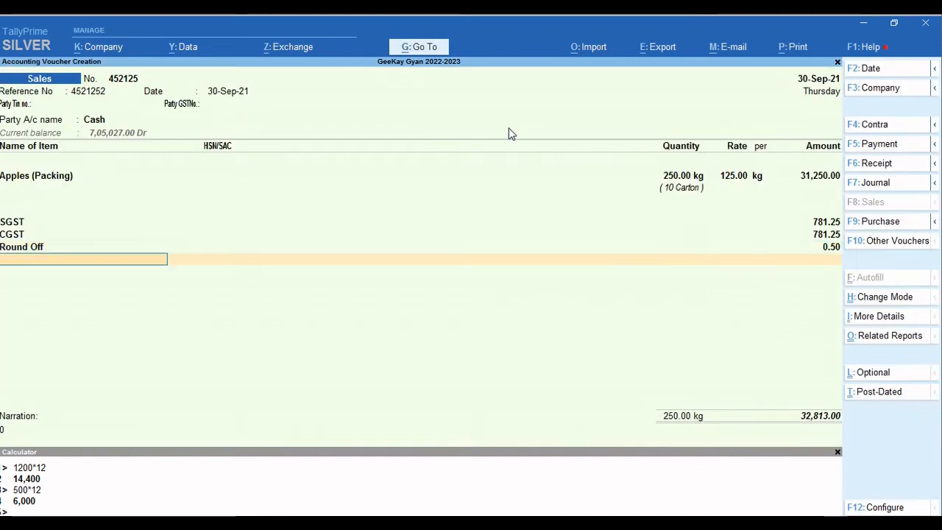
{"action": "key", "text": "Return"}
{"action": "key", "text": "Return"}
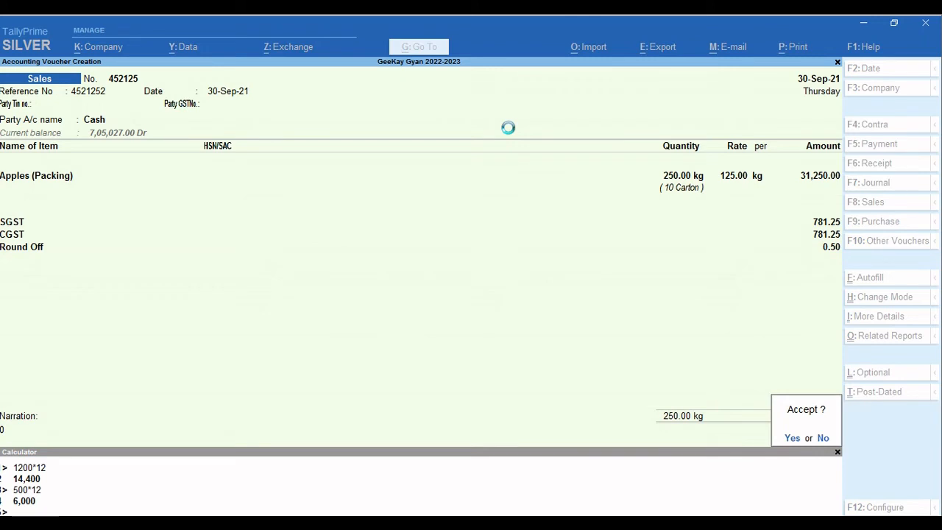
{"action": "key", "text": "y"}
Reopen the saved Sales voucher and preview its printed tax invoice to check the quantity in kg and cartons.
{"action": "key", "text": "Page_Up"}
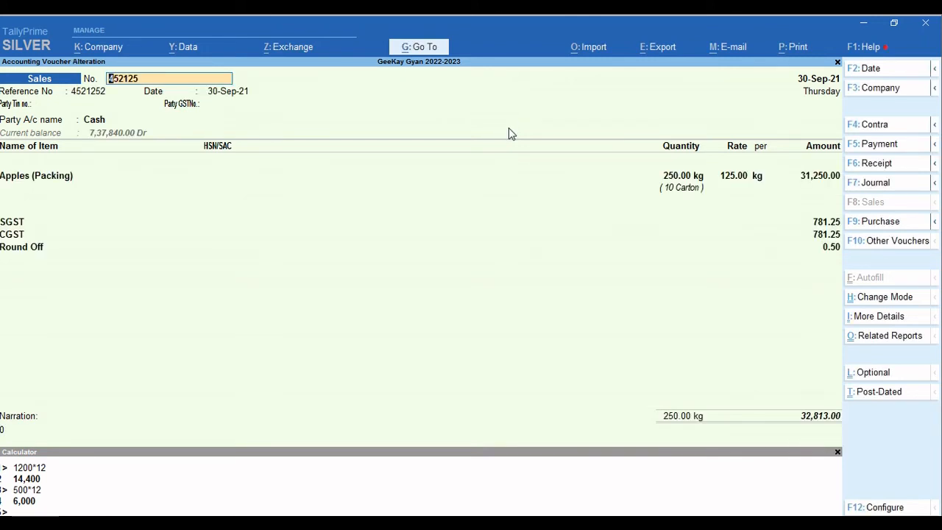
{"action": "key", "text": "alt+p"}
{"action": "key", "text": "Return"}
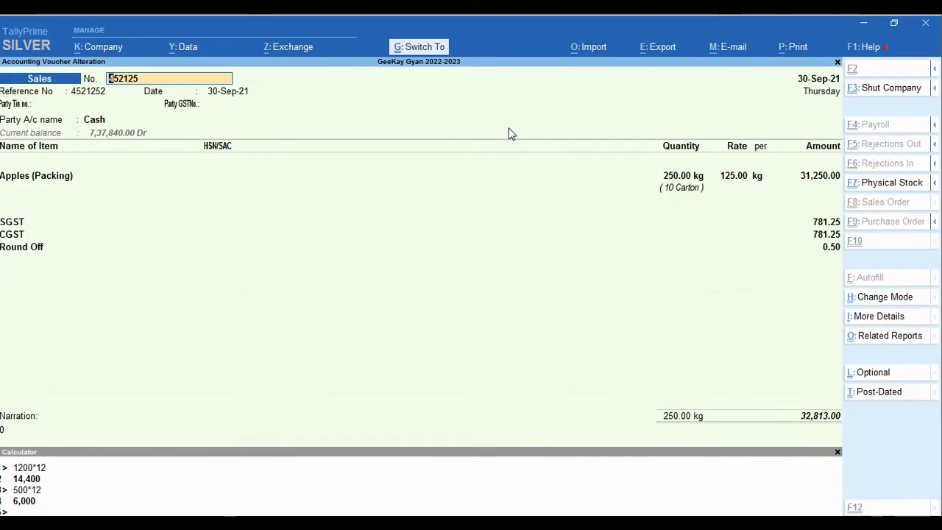
{"action": "key", "text": "i"}
{"action": "key", "text": "alt+z"}
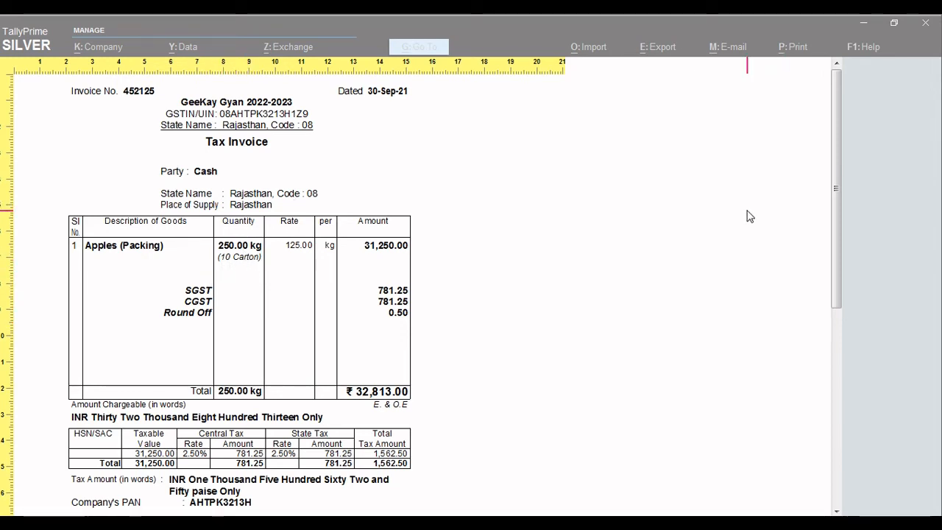
{"action": "key", "text": "Escape"}
{"action": "key", "text": "Escape"}
{"action": "key", "text": "Escape"}
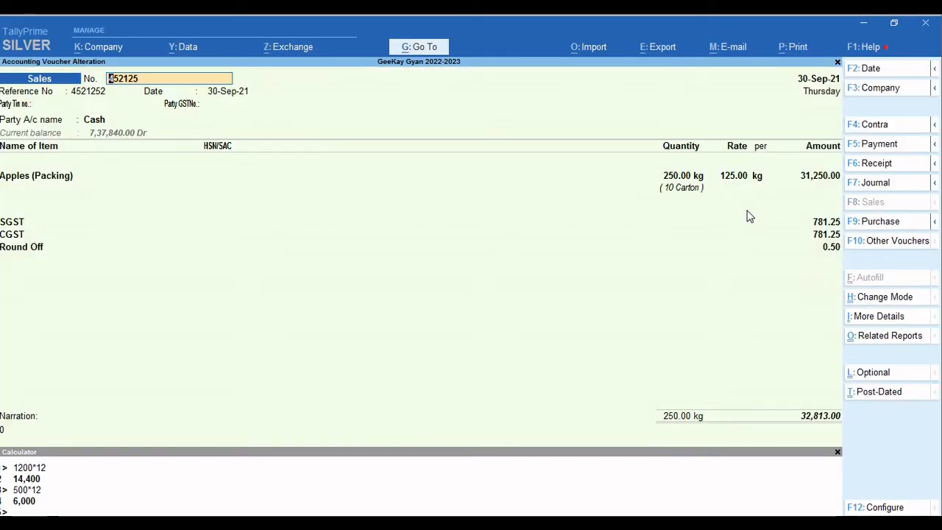
Keep the Sales voucher's header entries as they are and save the voucher again.
{"action": "key", "text": "Return"}
{"action": "key", "text": "Return"}
{"action": "key", "text": "Return"}
{"action": "key", "text": "Return"}
{"action": "key", "text": "Return"}
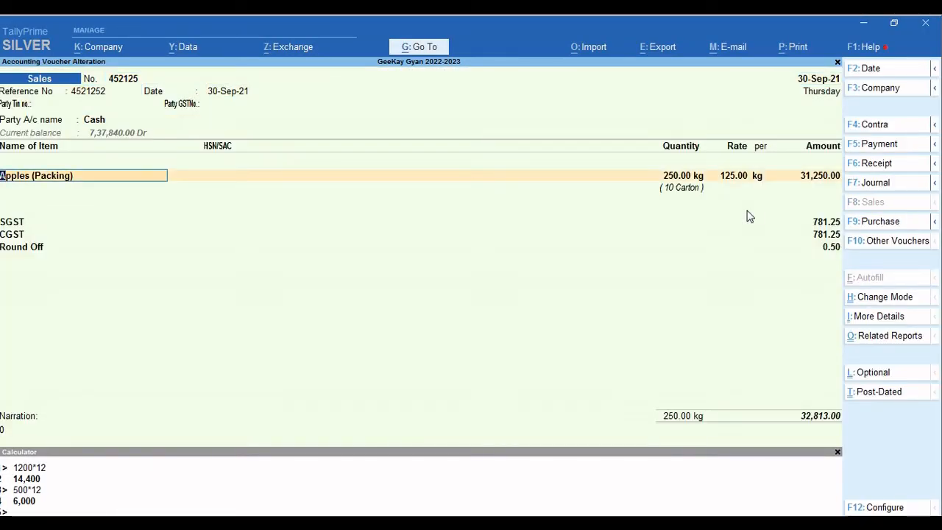
{"action": "key", "text": "ctrl+a"}
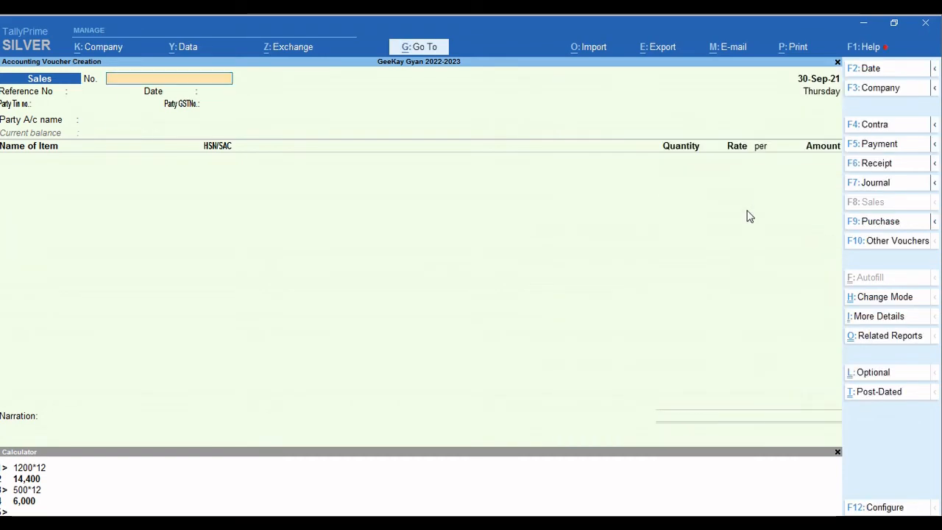
Open the Stock Summary and bring up the Apples (Packing) stock item for alteration.
{"action": "key", "text": "Escape"}
{"action": "key", "text": "s"}
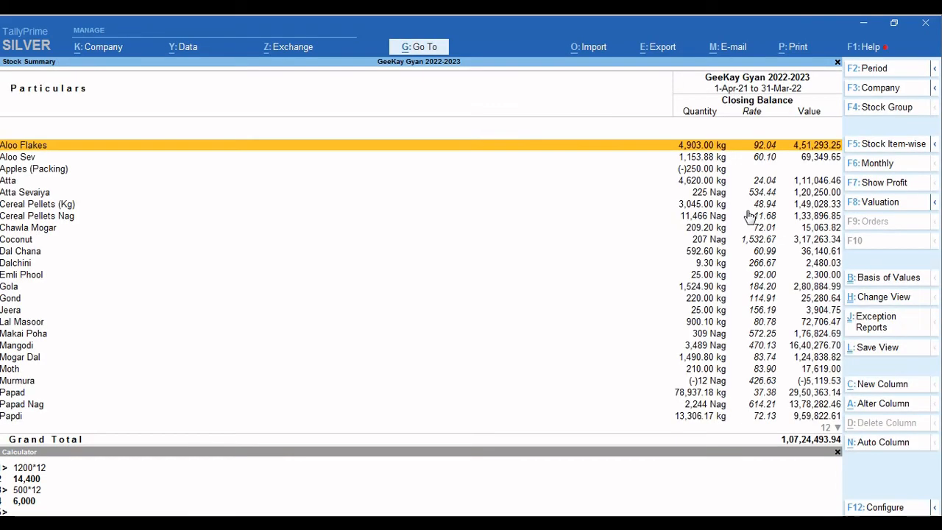
{"action": "key", "text": "Down"}
{"action": "key", "text": "Down"}
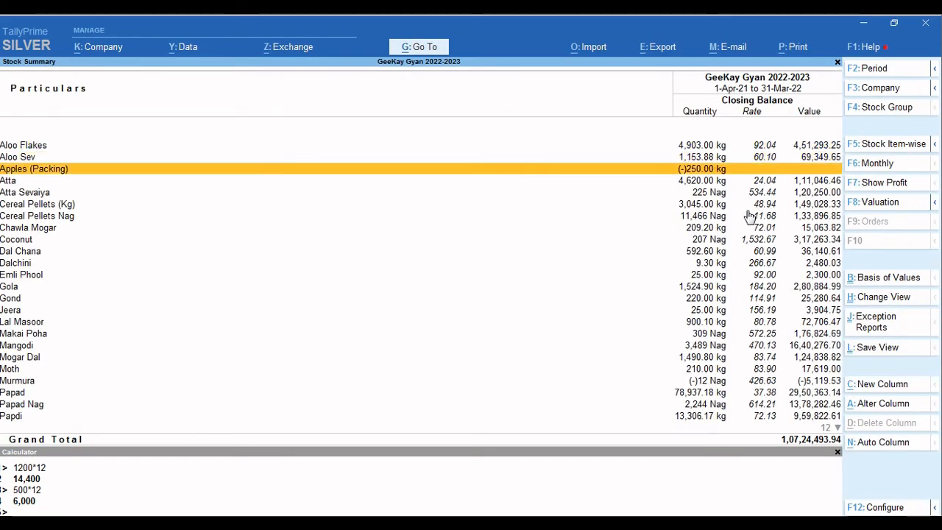
{"action": "key", "text": "Return"}
{"action": "key", "text": "Escape"}
{"action": "key", "text": "ctrl+Return"}
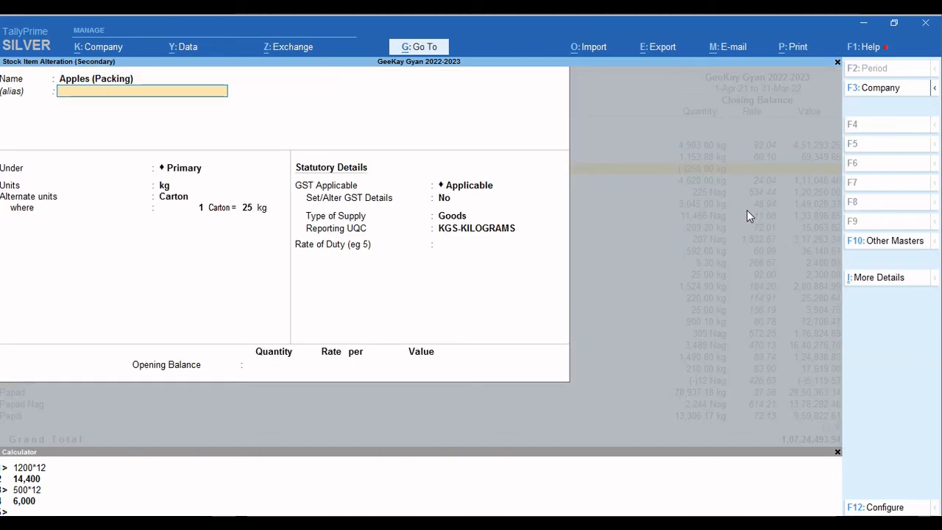
Review the units, alternate units and GST applicability of Apples (Packing), and leave its alteration unsaved for the Gateway of Tally.
{"action": "key", "text": "Return"}
{"action": "key", "text": "BackSpace"}
{"action": "key", "text": "BackSpace"}
{"action": "key", "text": "BackSpace"}
{"action": "key", "text": "BackSpace"}
{"action": "key", "text": "BackSpace"}
{"action": "key", "text": "BackSpace"}
{"action": "key", "text": "BackSpace"}
{"action": "key", "text": "Return"}
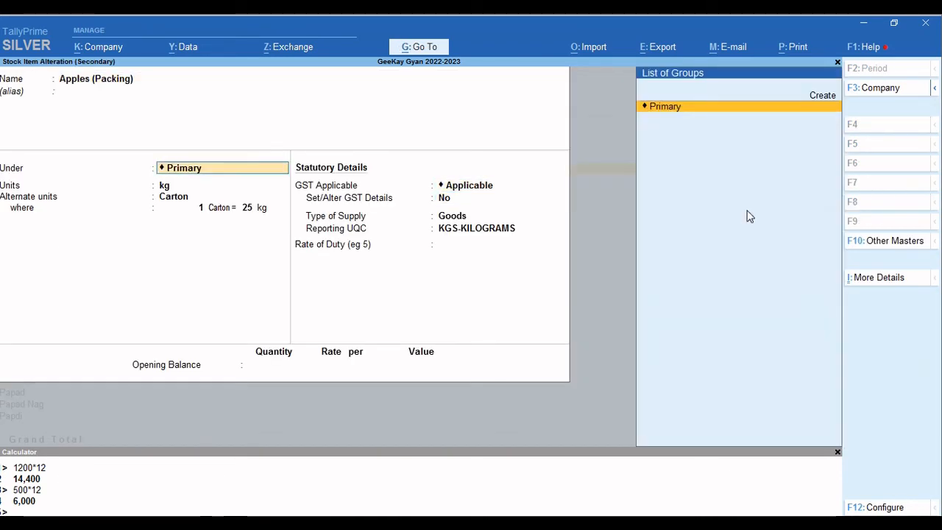
{"action": "key", "text": "Return"}
{"action": "key", "text": "Return"}
{"action": "key", "text": "Return"}
{"action": "key", "text": "BackSpace"}
{"action": "key", "text": "BackSpace"}
{"action": "key", "text": "BackSpace"}
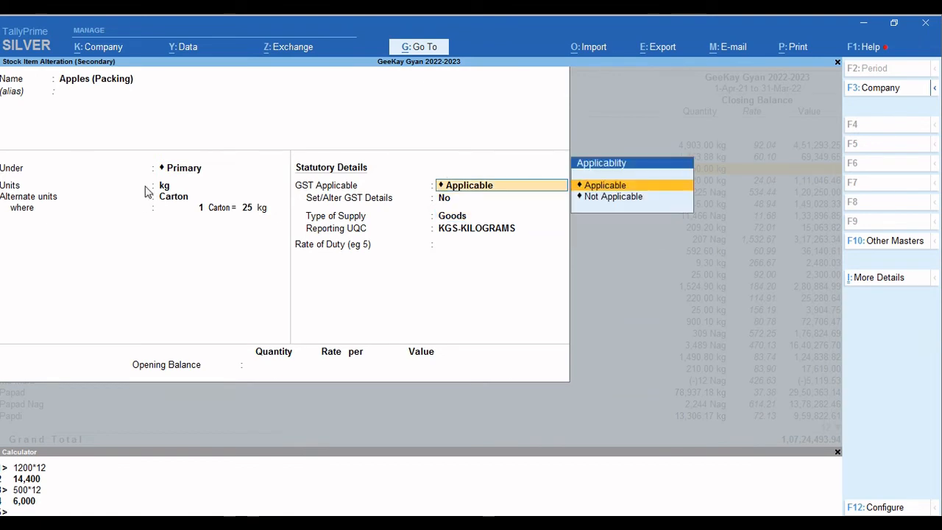
{"action": "key", "text": "Return"}
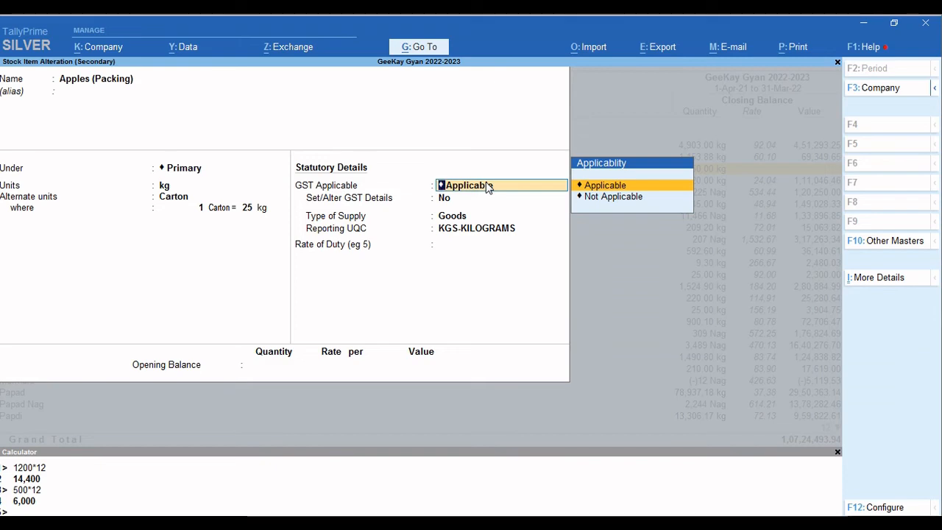
{"action": "key", "text": "Escape"}
{"action": "key", "text": "Escape"}
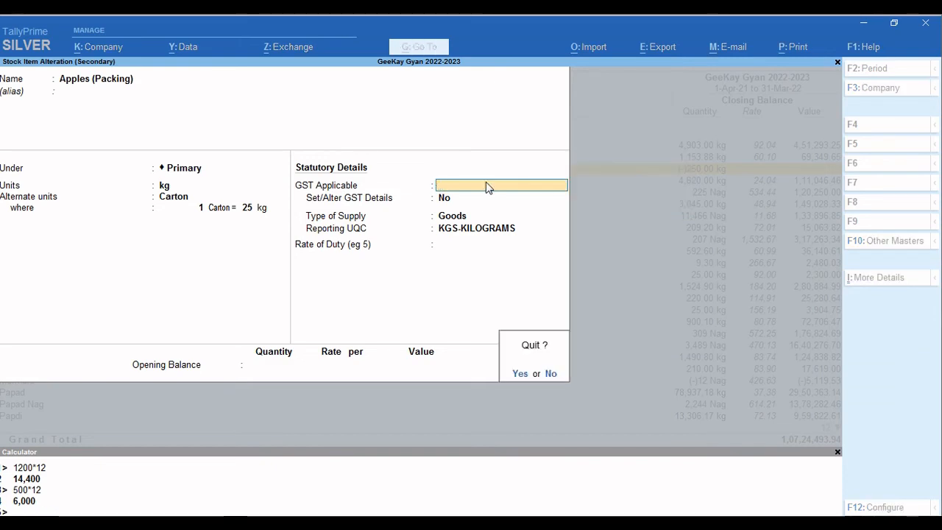
{"action": "key", "text": "y"}
{"action": "key", "text": "Escape"}
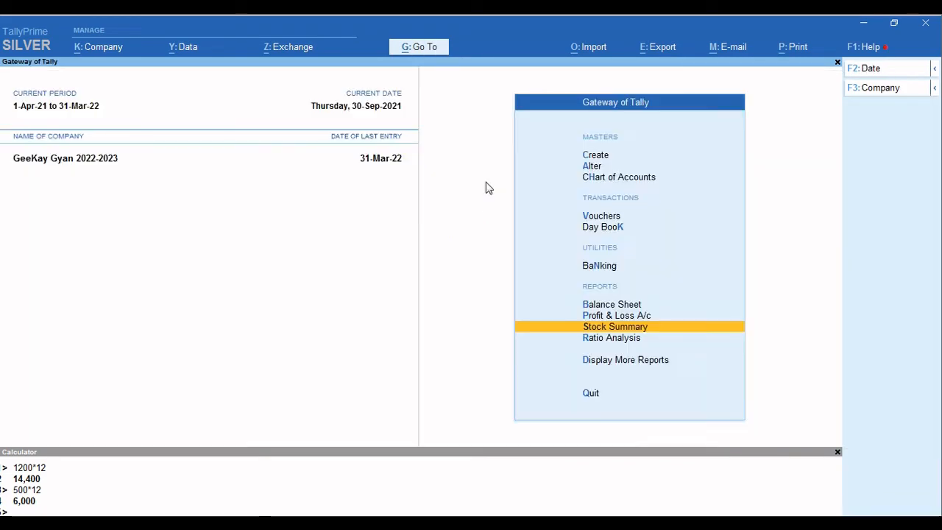
Open a new stock item creation form by way of the Stock Item list in the master alteration.
{"action": "key", "text": "Home"}
{"action": "key", "text": "Down"}
{"action": "key", "text": "Return"}
{"action": "key", "text": "Down"}
{"action": "key", "text": "Down"}
{"action": "key", "text": "Down"}
{"action": "key", "text": "Down"}
{"action": "key", "text": "Down"}
{"action": "key", "text": "Down"}
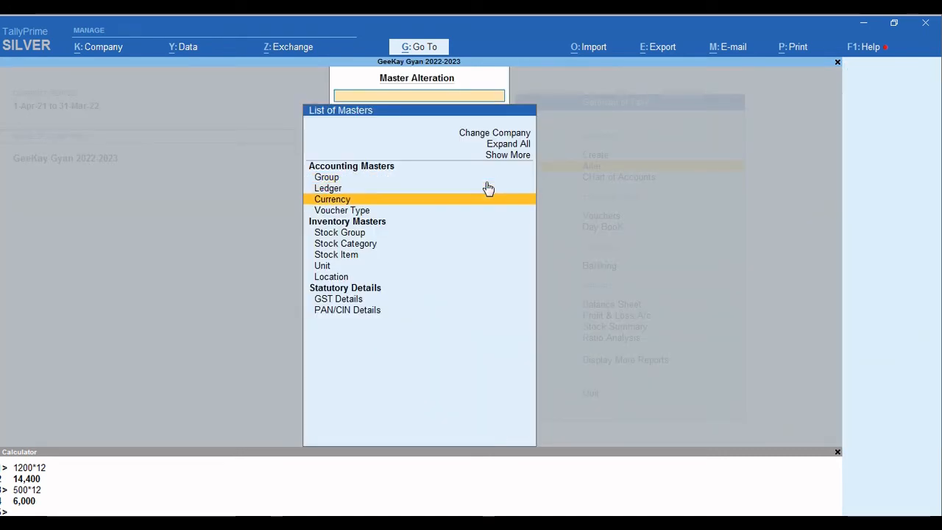
{"action": "key", "text": "Return"}
{"action": "key", "text": "Up"}
{"action": "key", "text": "Up"}
{"action": "key", "text": "Return"}
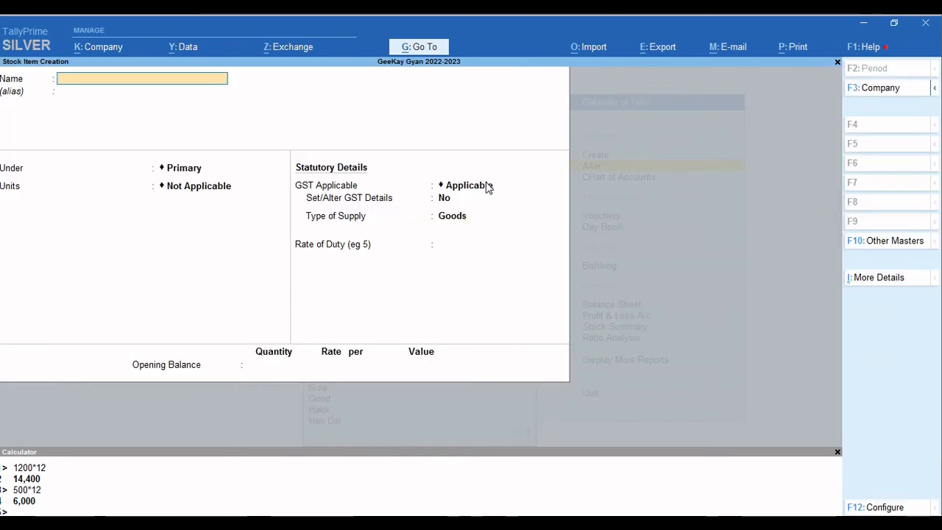
Name the new stock item Oranges.
{"action": "type", "text": "Oragen"}
{"action": "key", "text": "BackSpace"}
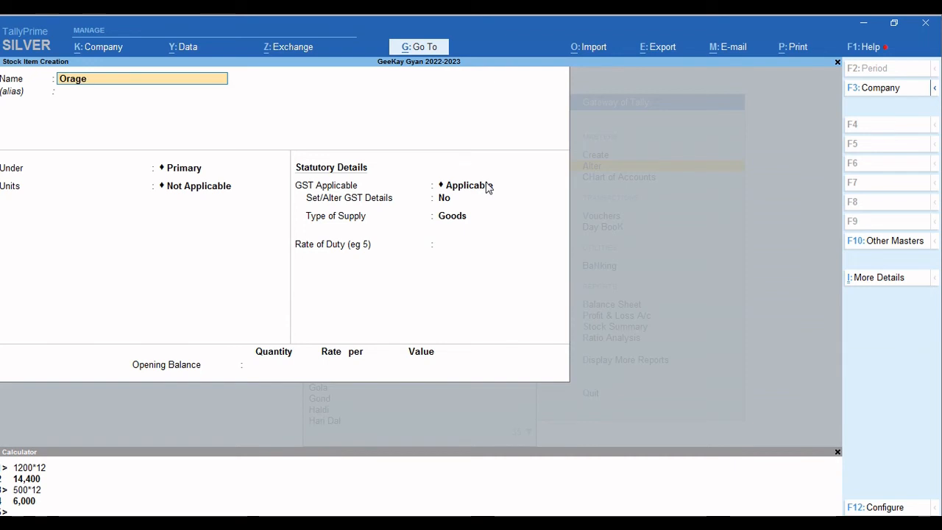
{"action": "type", "text": "es"}
{"action": "key", "text": "Return"}
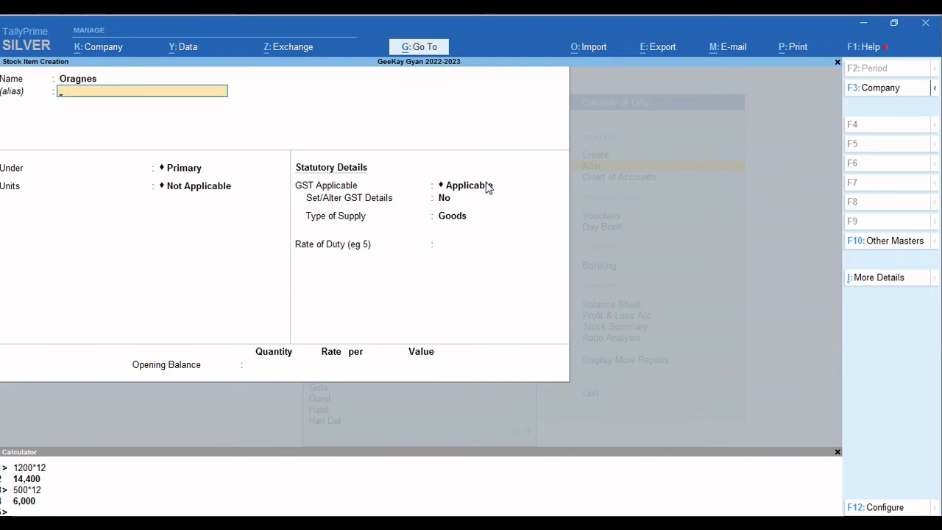
{"action": "key", "text": "BackSpace"}
{"action": "type", "text": "Orang"}
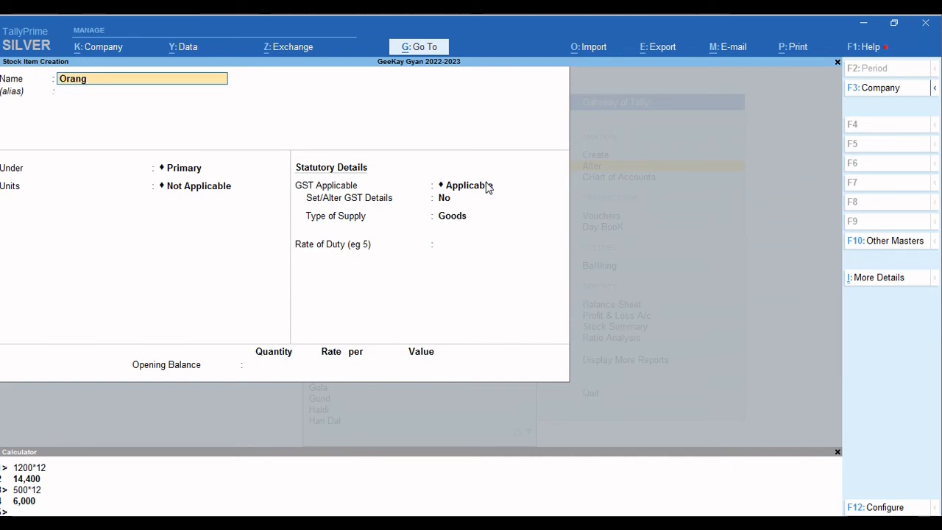
{"action": "type", "text": "es"}
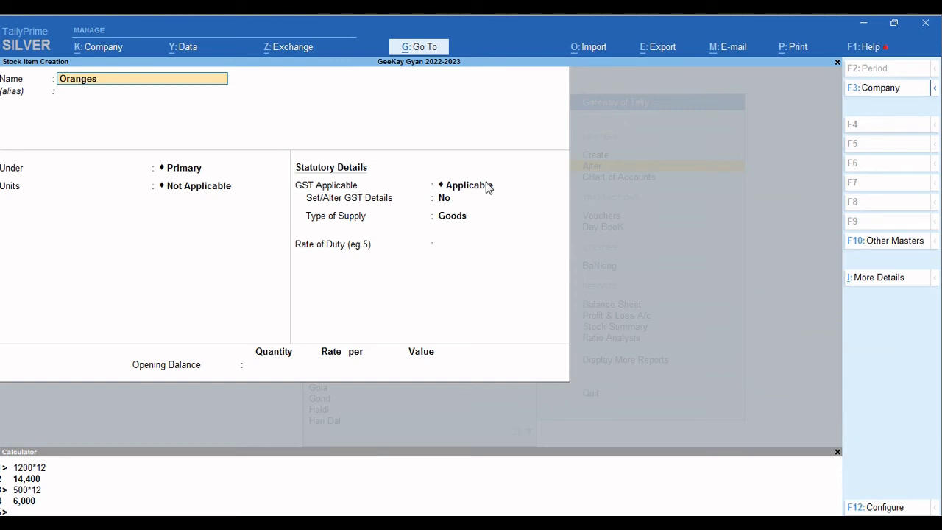
Leave the alias of Oranges empty, keep it under Primary, and set its units to kg.
{"action": "key", "text": "Return"}
{"action": "key", "text": "Return"}
{"action": "key", "text": "Return"}
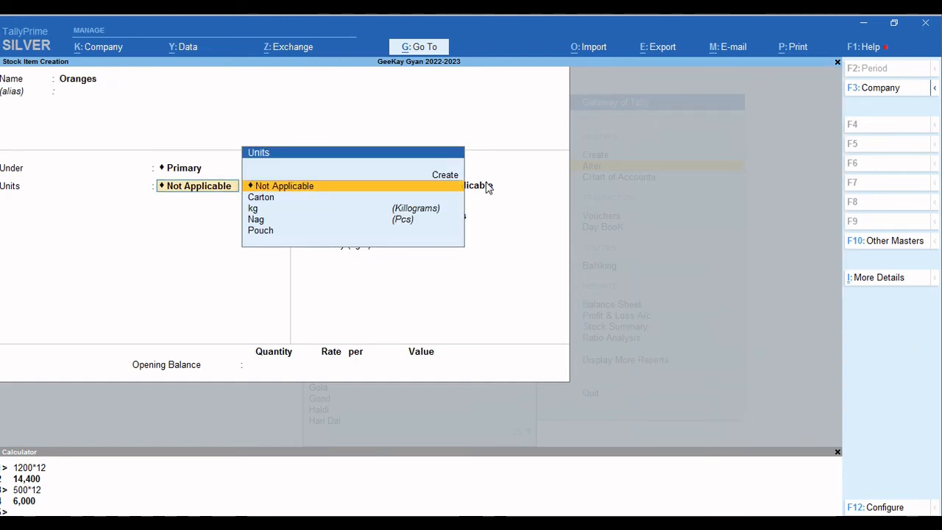
{"action": "key", "text": "Down"}
{"action": "key", "text": "Down"}
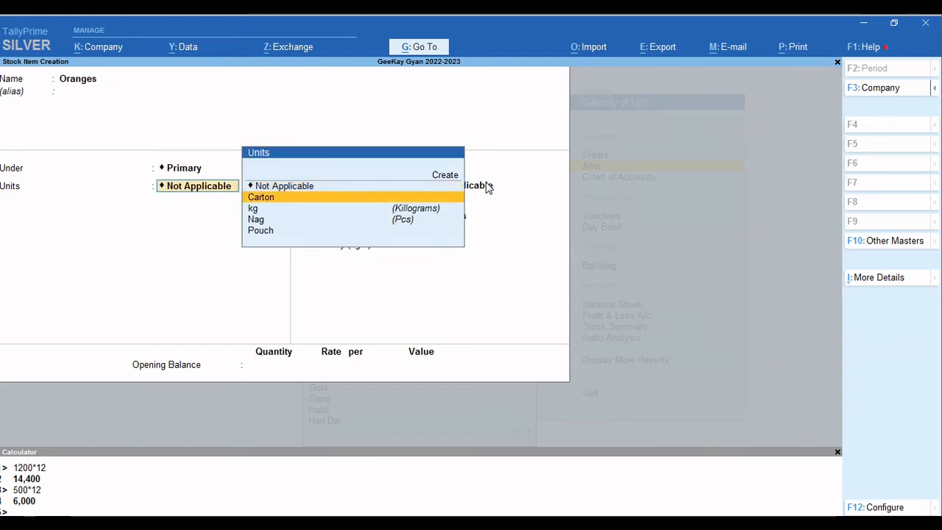
{"action": "key", "text": "Return"}
Check the inventory options in the stock item configuration, leaving Use Alternative Units at No.
{"action": "key", "text": "F12"}
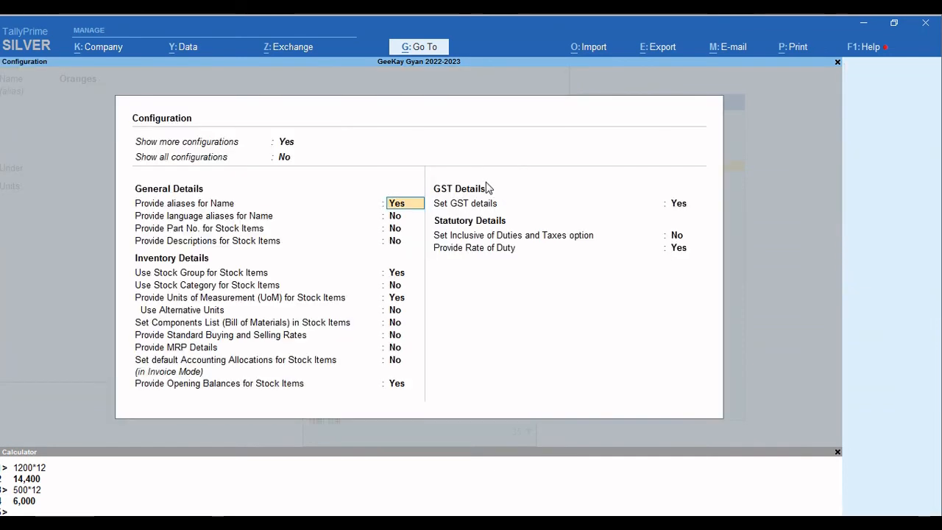
{"action": "key", "text": "Down"}
{"action": "key", "text": "Down"}
{"action": "key", "text": "Down"}
{"action": "key", "text": "Down"}
{"action": "key", "text": "Down"}
{"action": "key", "text": "Down"}
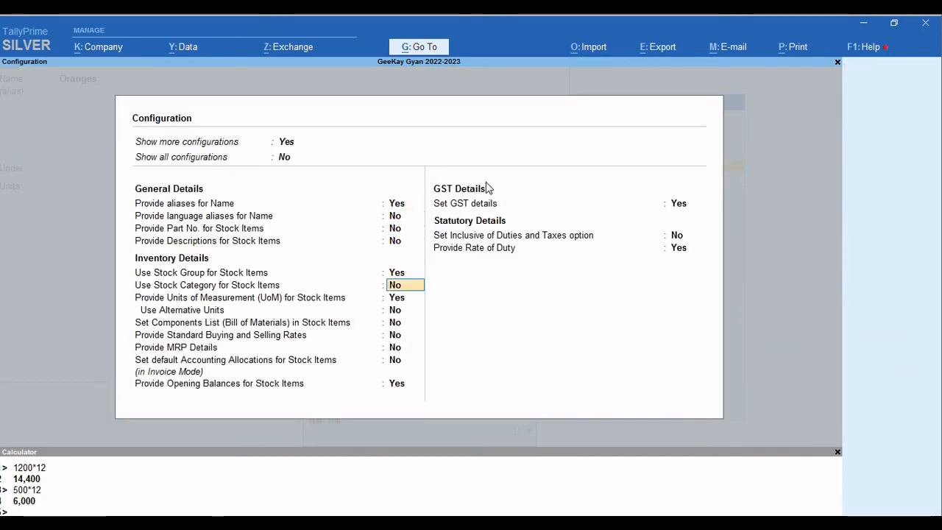
{"action": "key", "text": "Up"}
{"action": "key", "text": "Up"}
{"action": "key", "text": "ctrl+a"}
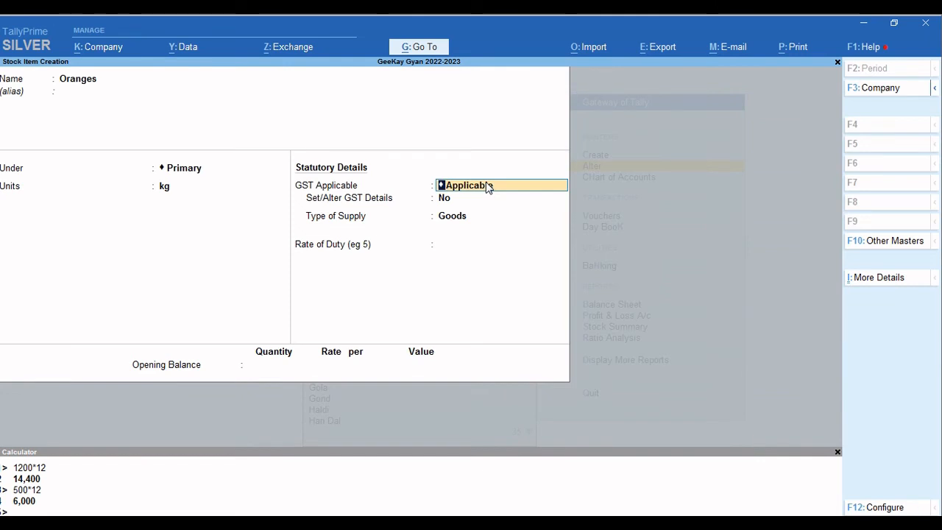
Enable the GST details for Oranges, leave the HSN/SAC fields empty, and set the taxability to Exempt.
{"action": "key", "text": "Return"}
{"action": "type", "text": "y"}
{"action": "key", "text": "Return"}
{"action": "key", "text": "Return"}
{"action": "key", "text": "Return"}
{"action": "key", "text": "Return"}
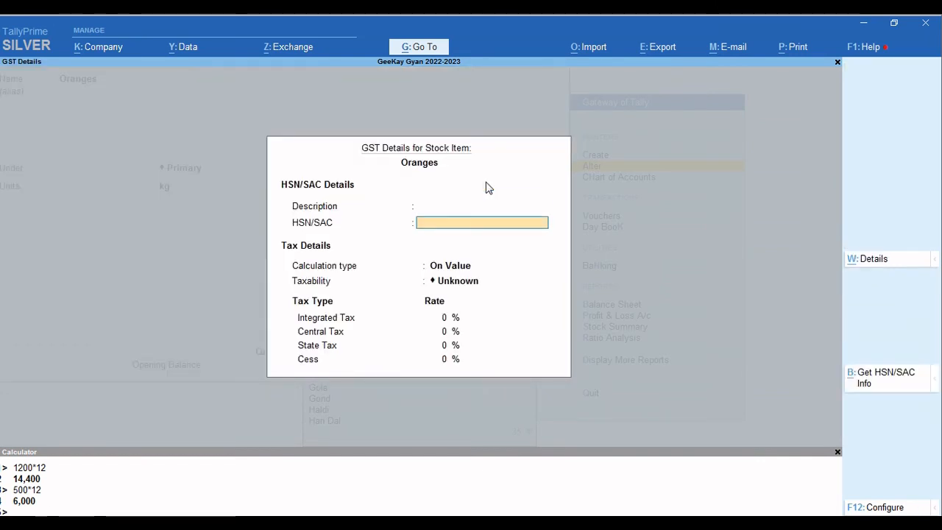
{"action": "key", "text": "Down"}
{"action": "key", "text": "Down"}
{"action": "key", "text": "Down"}
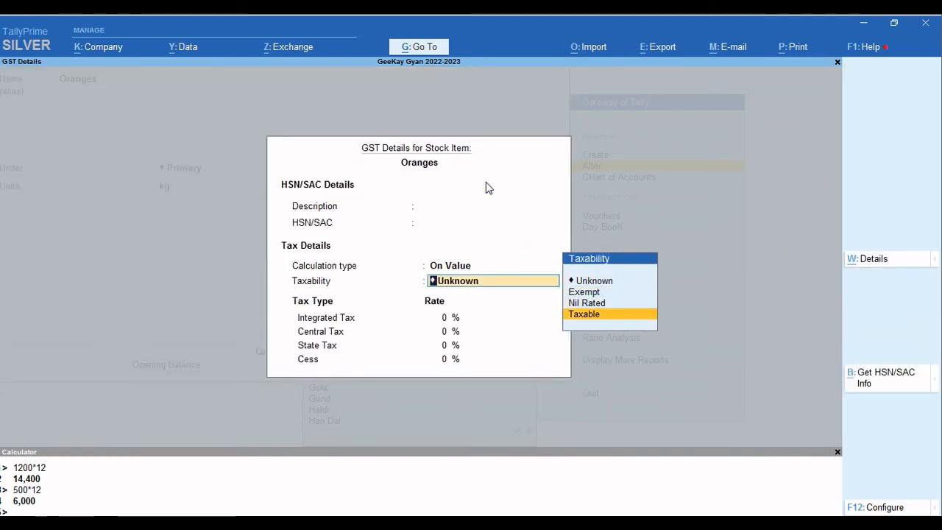
{"action": "key", "text": "Up"}
{"action": "key", "text": "Up"}
{"action": "key", "text": "Return"}
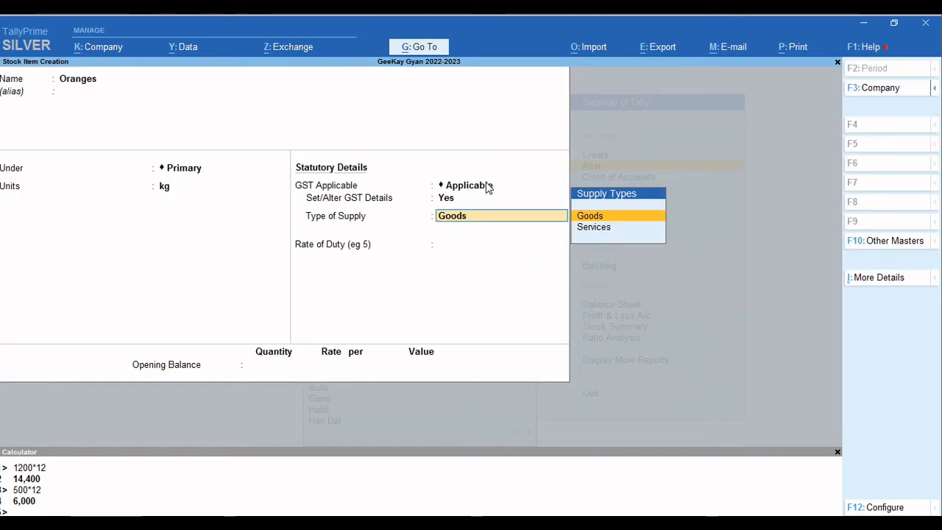
Keep the type of supply as Goods, save the Oranges stock item, and return to the Gateway of Tally.
{"action": "key", "text": "Return"}
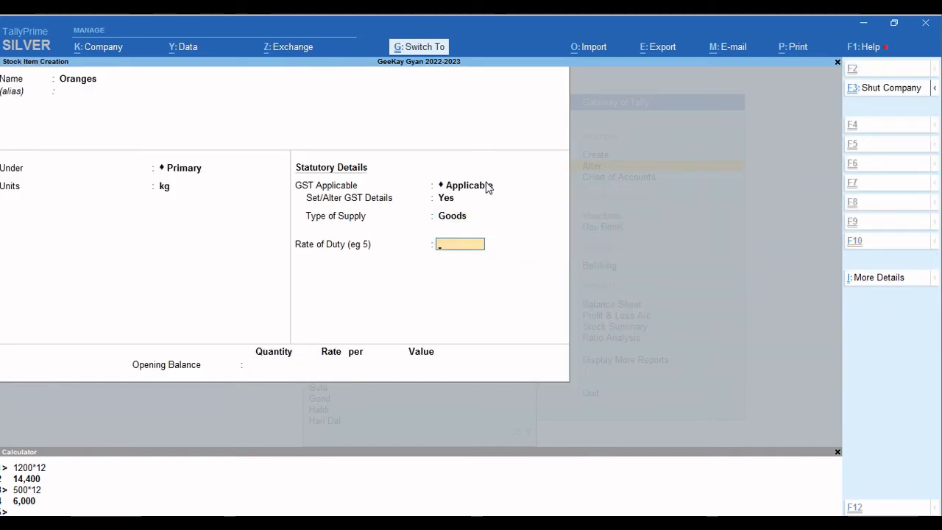
{"action": "key", "text": "ctrl+a"}
{"action": "key", "text": "Escape"}
{"action": "key", "text": "Escape"}
{"action": "key", "text": "Escape"}
{"action": "key", "text": "Escape"}
{"action": "key", "text": "Escape"}
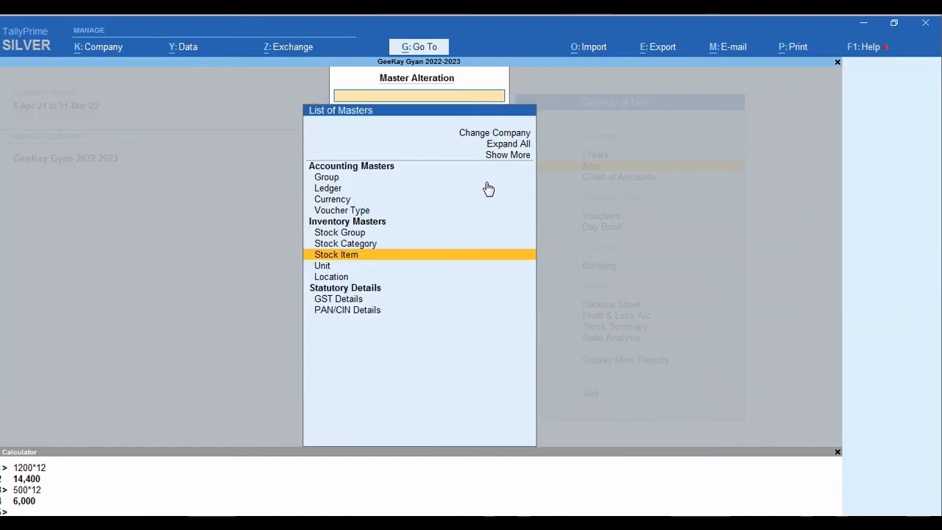
Start a Sales voucher with number 52521, reference number 522521, date 30-Sep-21 and Cash as the party account.
{"action": "type", "text": "v"}
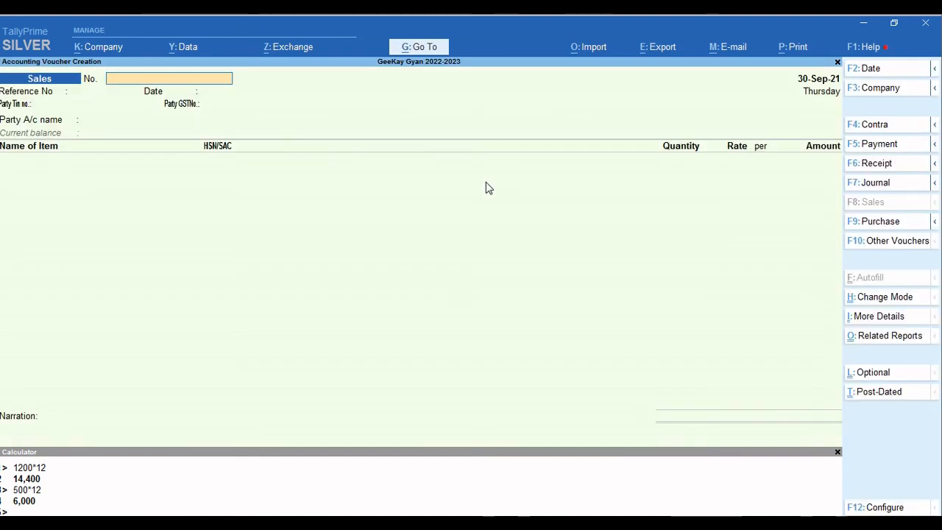
{"action": "type", "text": "52521"}
{"action": "key", "text": "Return"}
{"action": "type", "text": "5"}
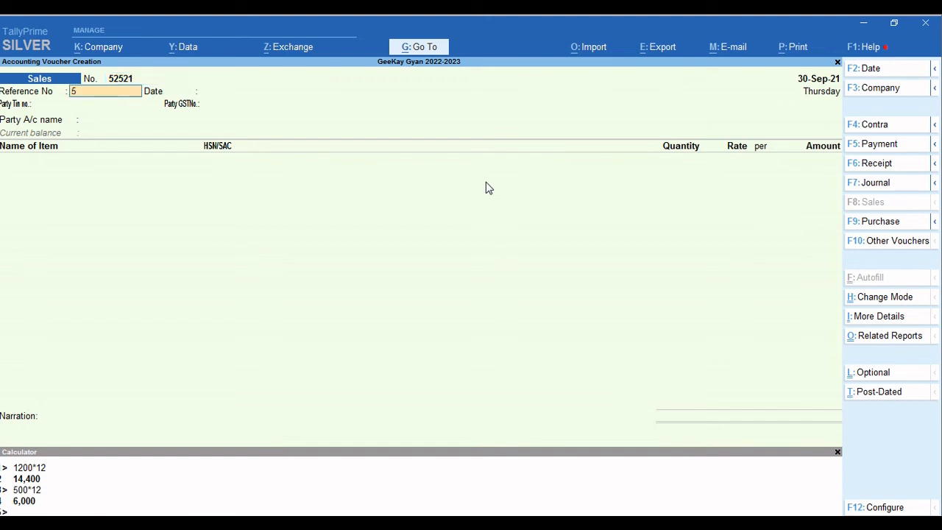
{"action": "type", "text": "22521"}
{"action": "key", "text": "Return"}
{"action": "key", "text": "Return"}
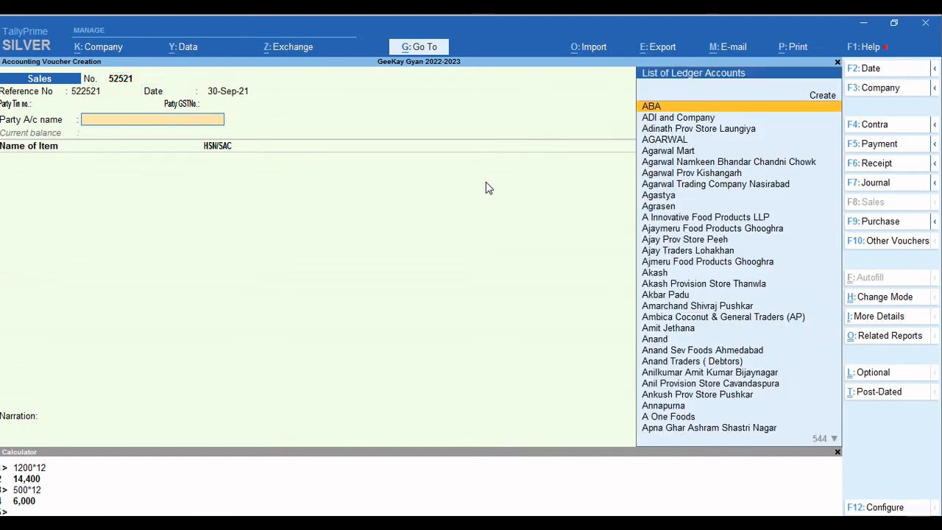
{"action": "type", "text": "Cash"}
{"action": "key", "text": "Return"}
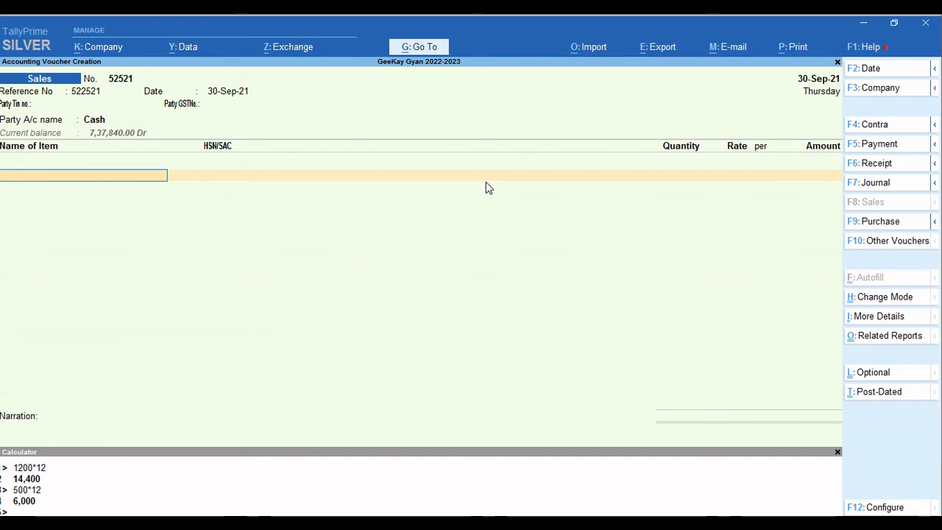
Add Oranges to the Sales voucher with a quantity of 100 kg at a rate of 80 per kg.
{"action": "key", "text": "alt+c"}
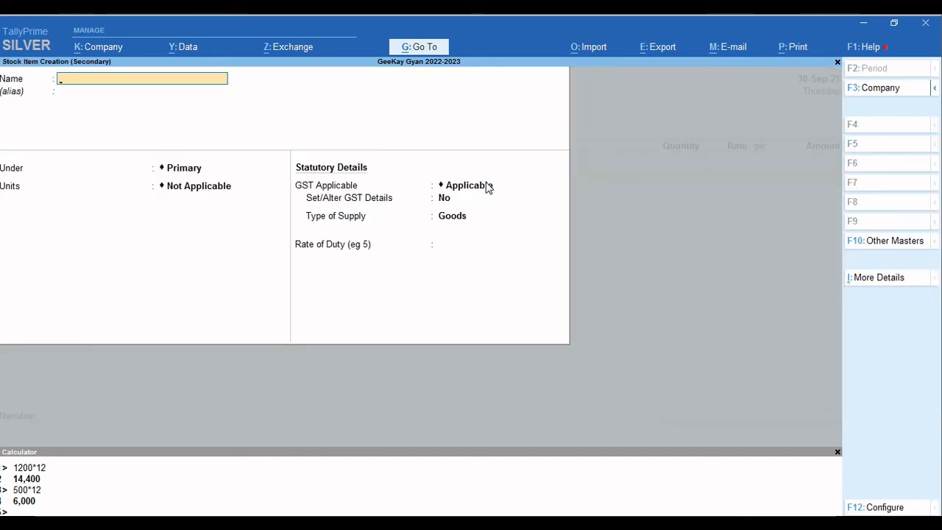
{"action": "key", "text": "Escape"}
{"action": "type", "text": "Ora"}
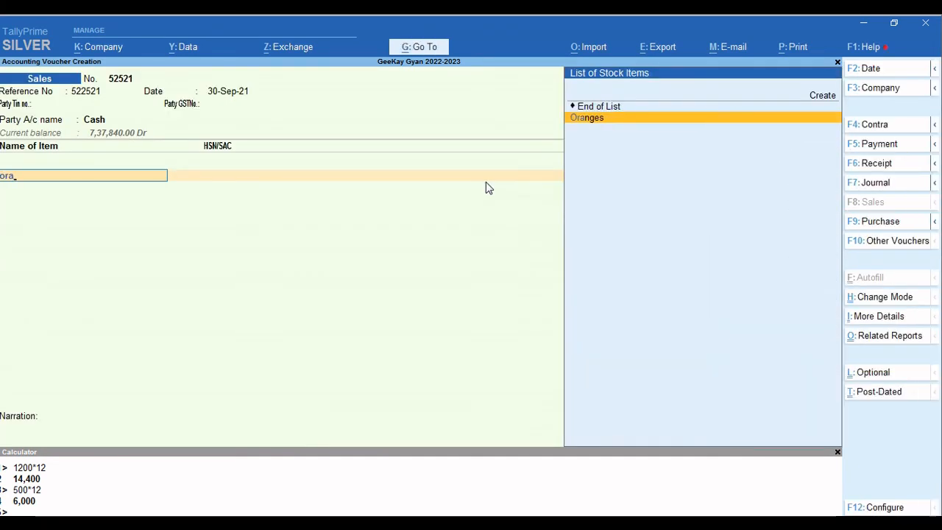
{"action": "key", "text": "Return"}
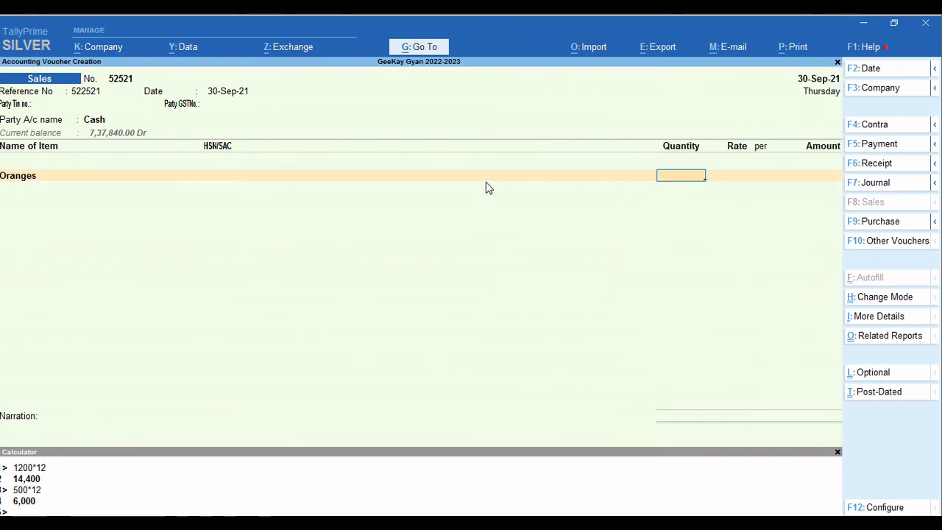
{"action": "type", "text": "100"}
{"action": "key", "text": "Return"}
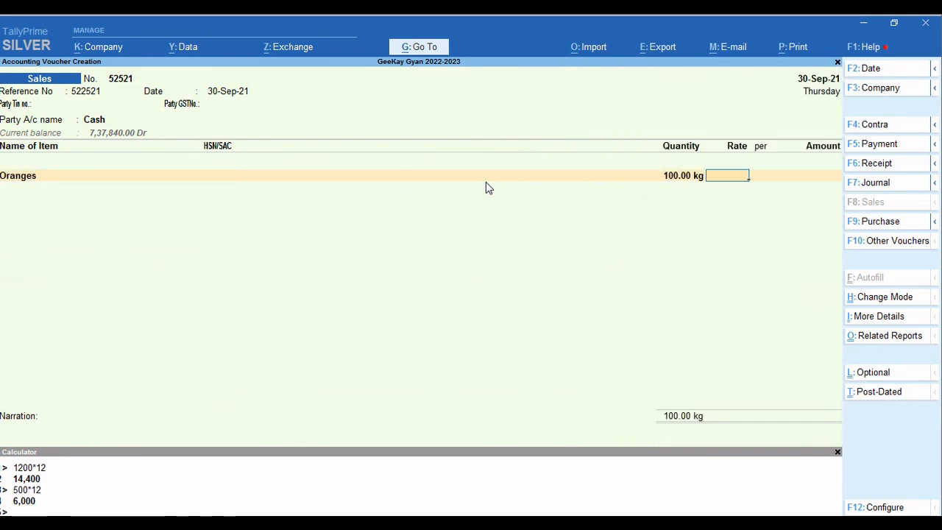
{"action": "type", "text": "0"}
{"action": "key", "text": "Return"}
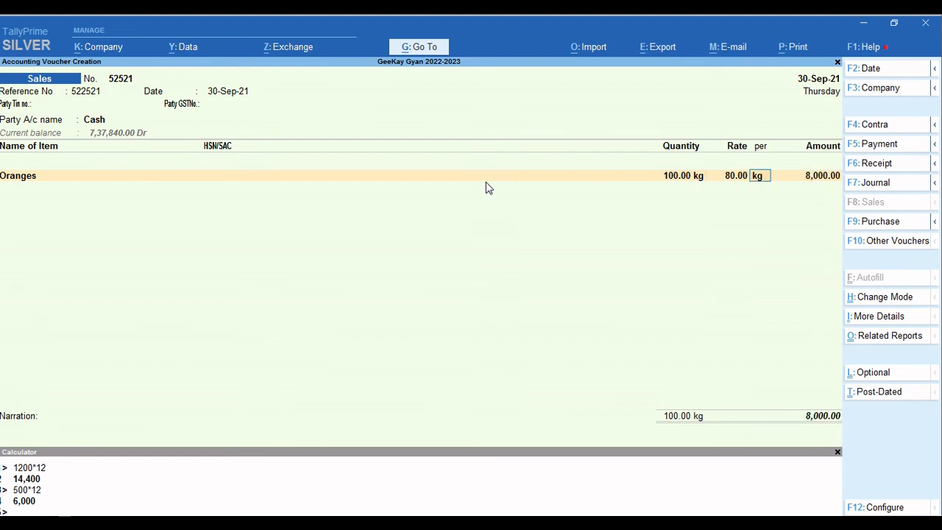
Accept the Oranges amount and allocate it to a sales ledger in the accounting details.
{"action": "key", "text": "Return"}
{"action": "key", "text": "Return"}
{"action": "type", "text": "Exe"}
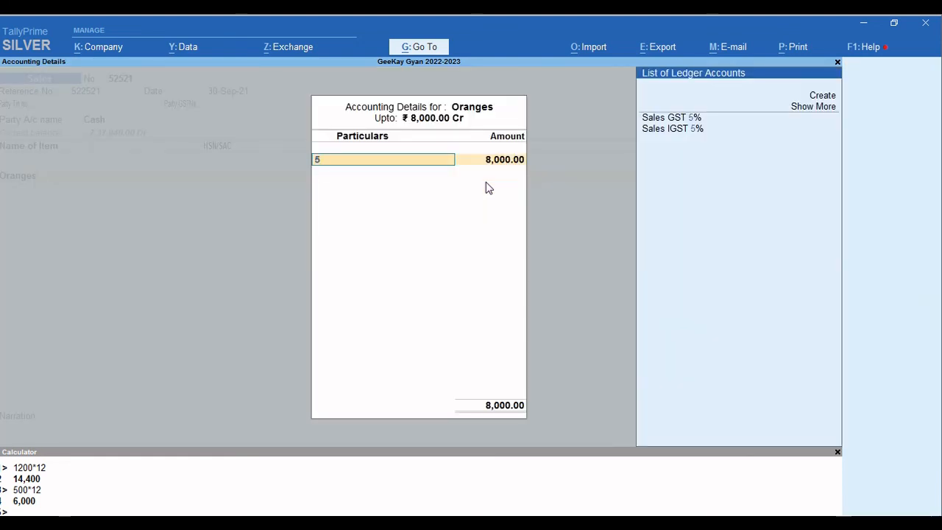
{"action": "key", "text": "Return"}
{"action": "key", "text": "Return"}
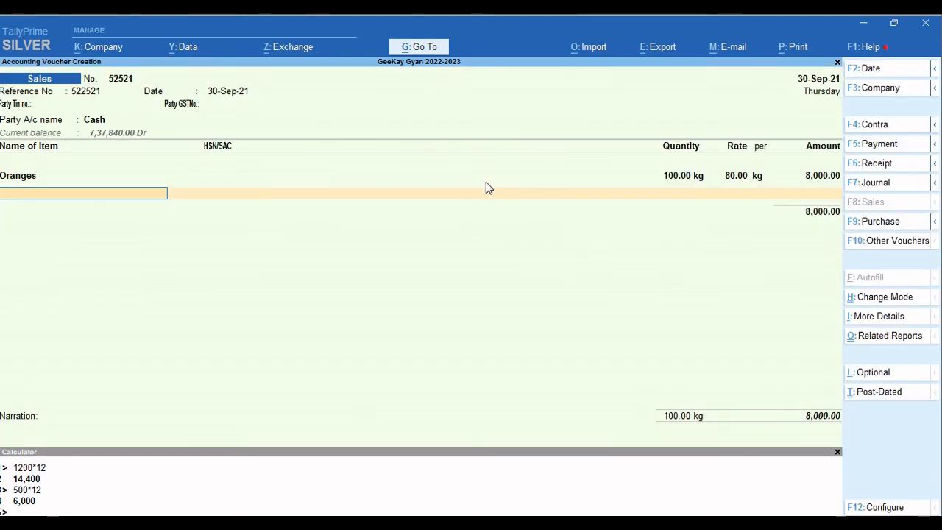
Add Apples (Packing) to the voucher with a quantity of 75 kg at the rate of 125 per kg.
{"action": "type", "text": "Appl"}
{"action": "key", "text": "Return"}
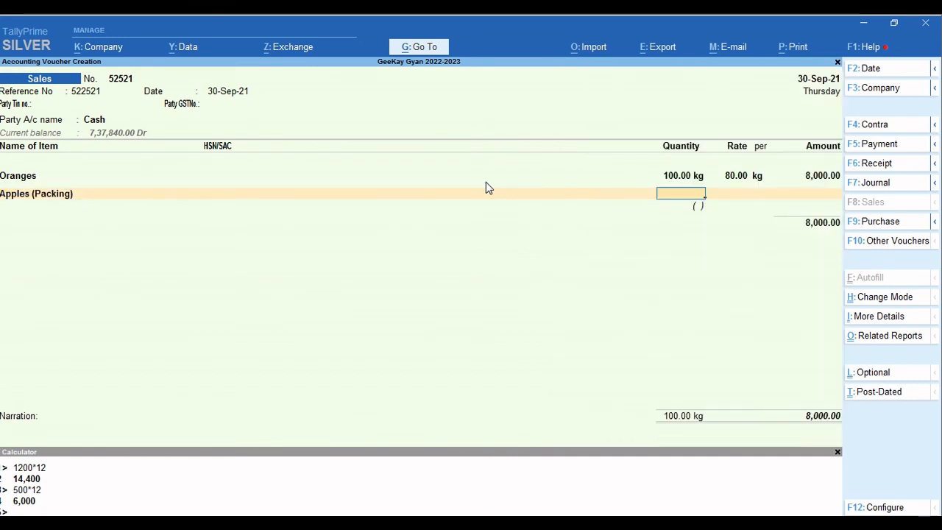
{"action": "type", "text": "75"}
{"action": "key", "text": "Return"}
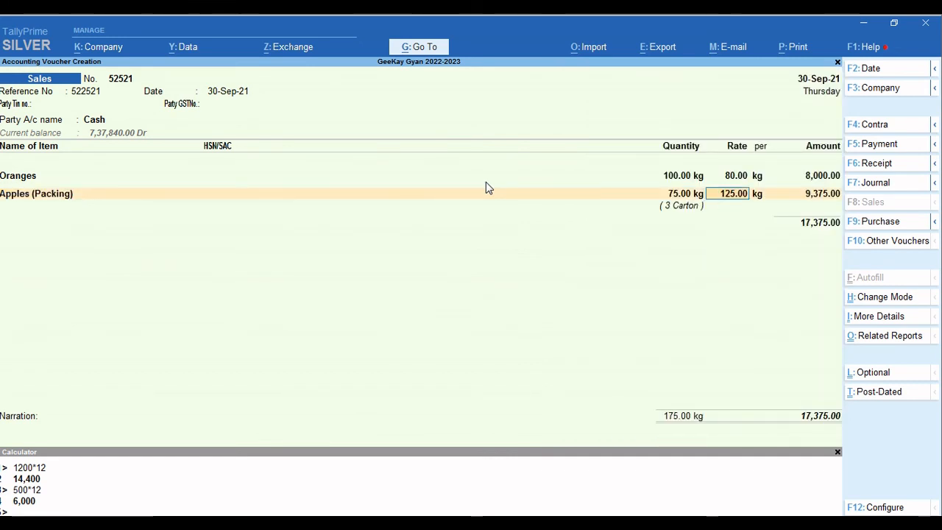
{"action": "key", "text": "Return"}
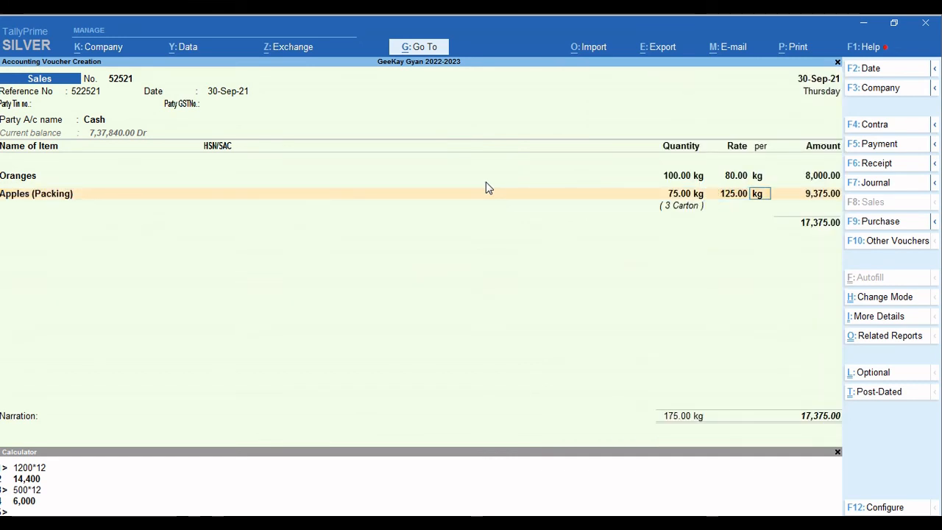
{"action": "key", "text": "Return"}
Go back from the Apples (Packing) line to the amount on the Oranges line.
{"action": "key", "text": "BackSpace"}
{"action": "key", "text": "BackSpace"}
{"action": "key", "text": "BackSpace"}
{"action": "key", "text": "BackSpace"}
{"action": "key", "text": "BackSpace"}
{"action": "key", "text": "BackSpace"}
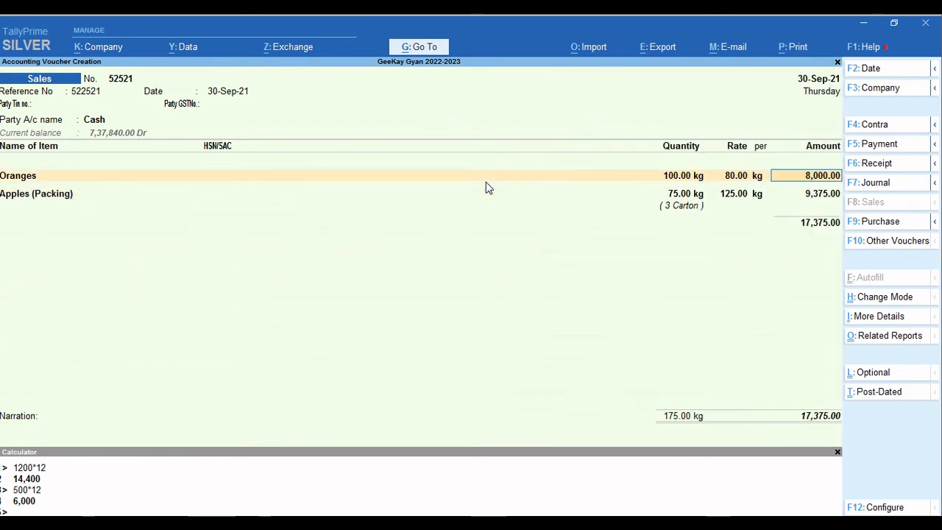